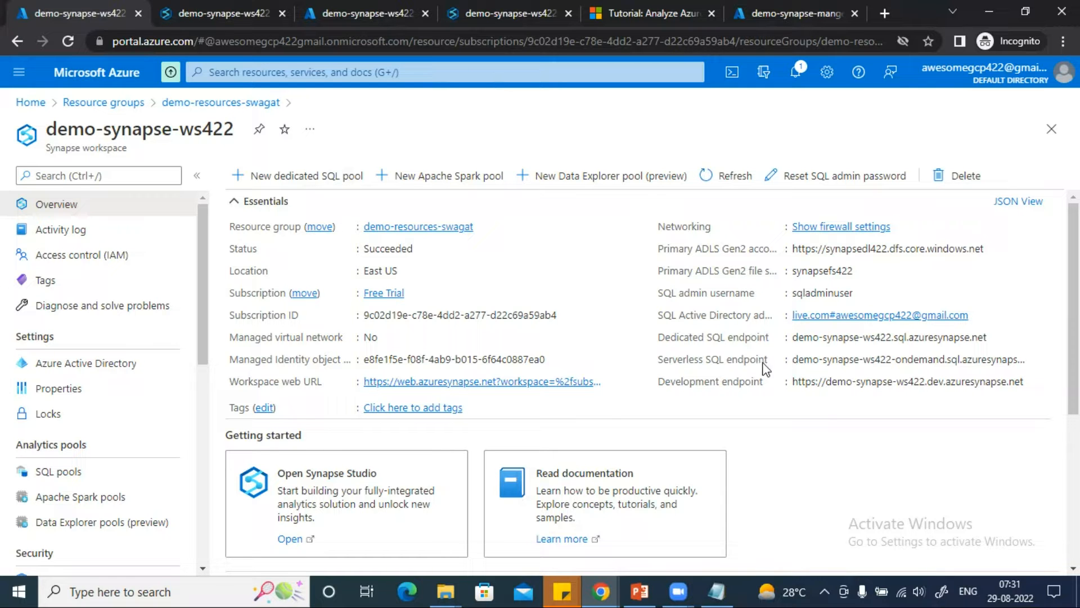
Step: Highlight the dedicated and serverless SQL endpoints in the workspace overview, and view the workspace's access control (IAM) page
drag(664, 338, 749, 364)
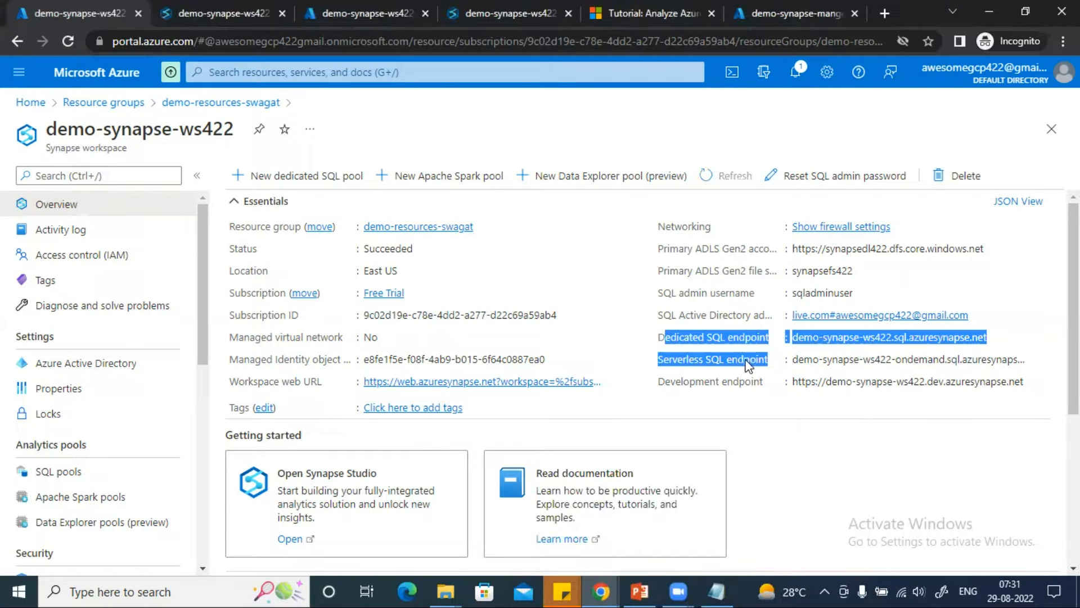
click(727, 397)
drag(657, 338, 755, 364)
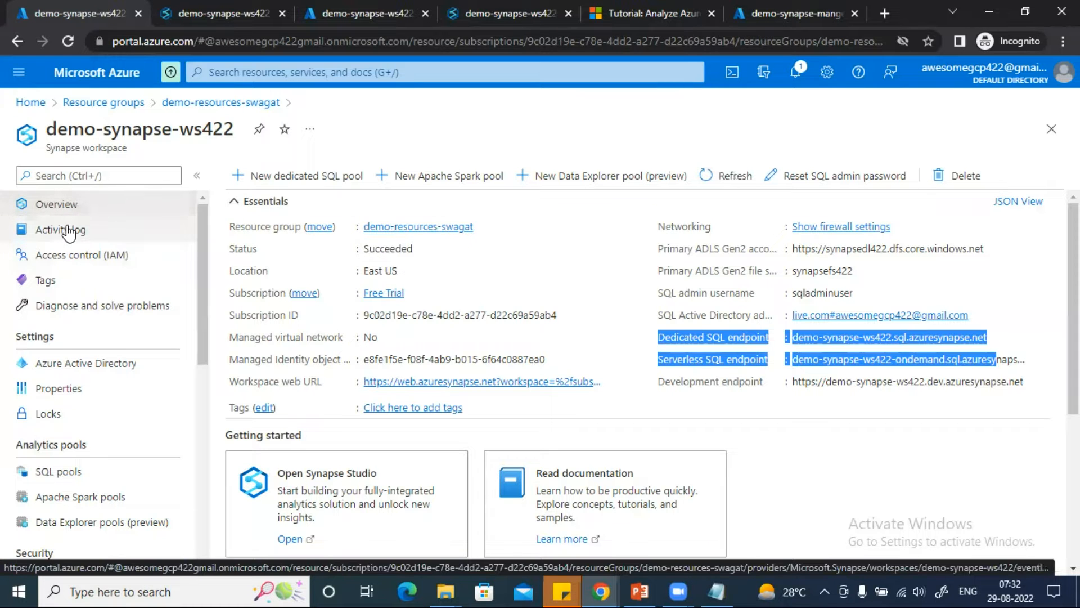
click(79, 250)
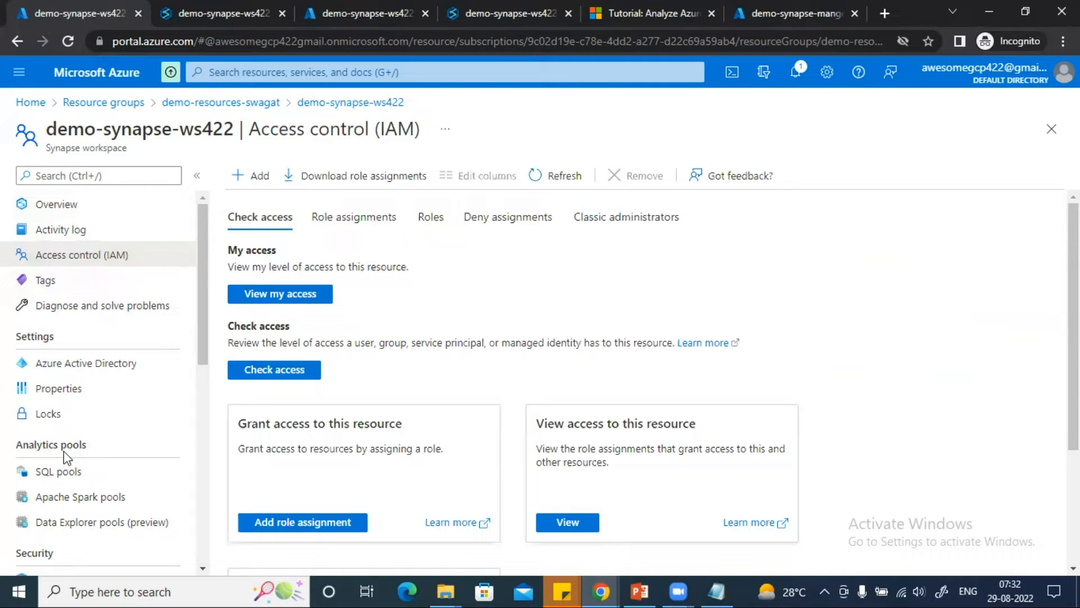
Step: Look through the workspace's analytics pools: SQL pools, Apache Spark pools and Data Explorer pools
scroll(67, 457, down, 2)
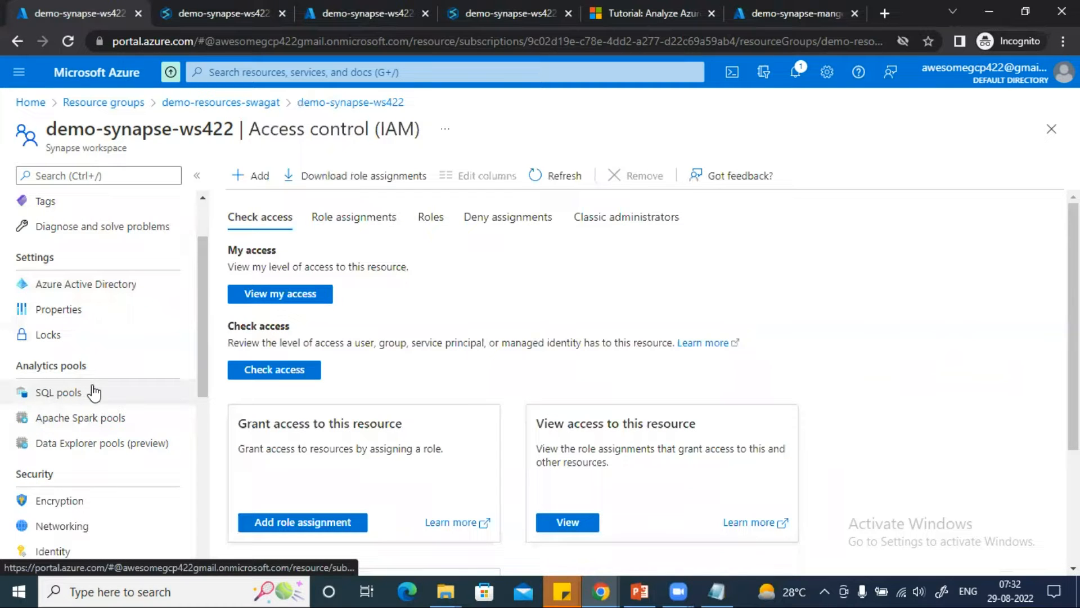
scroll(90, 372, down, 2)
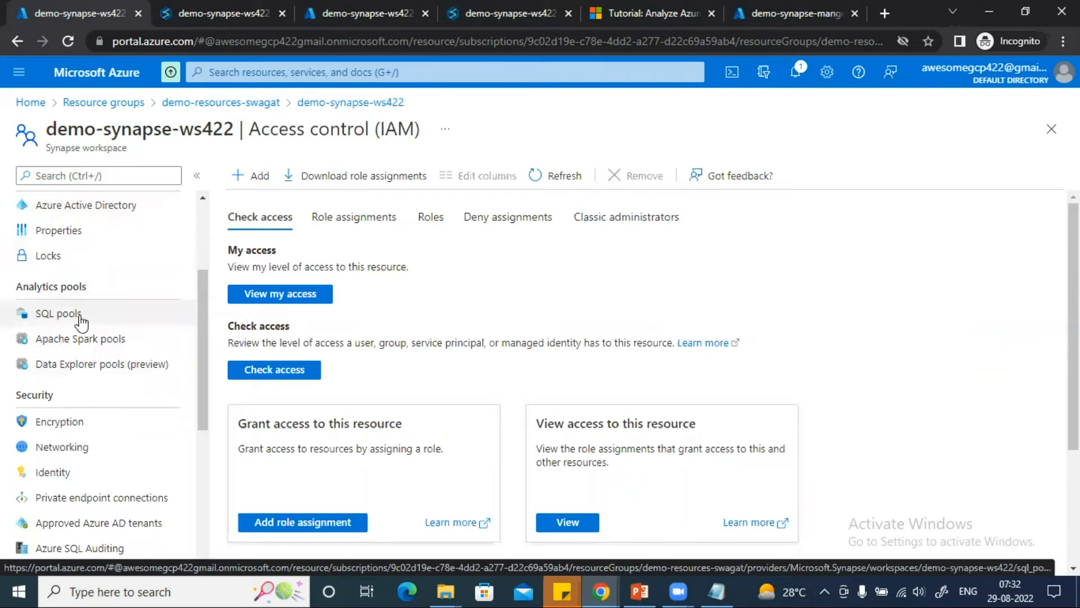
click(83, 318)
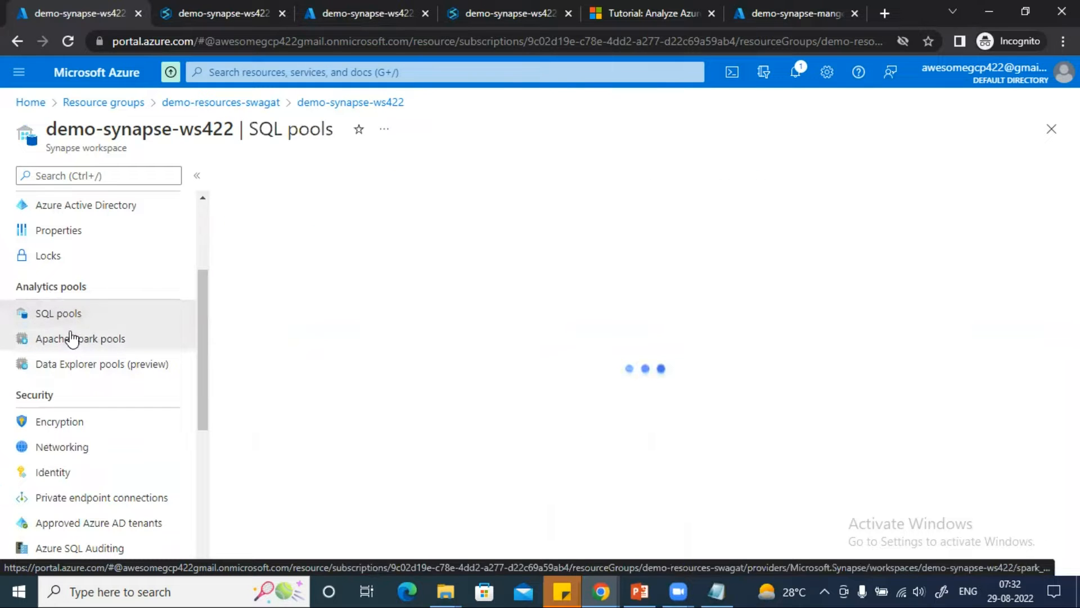
click(74, 340)
click(104, 361)
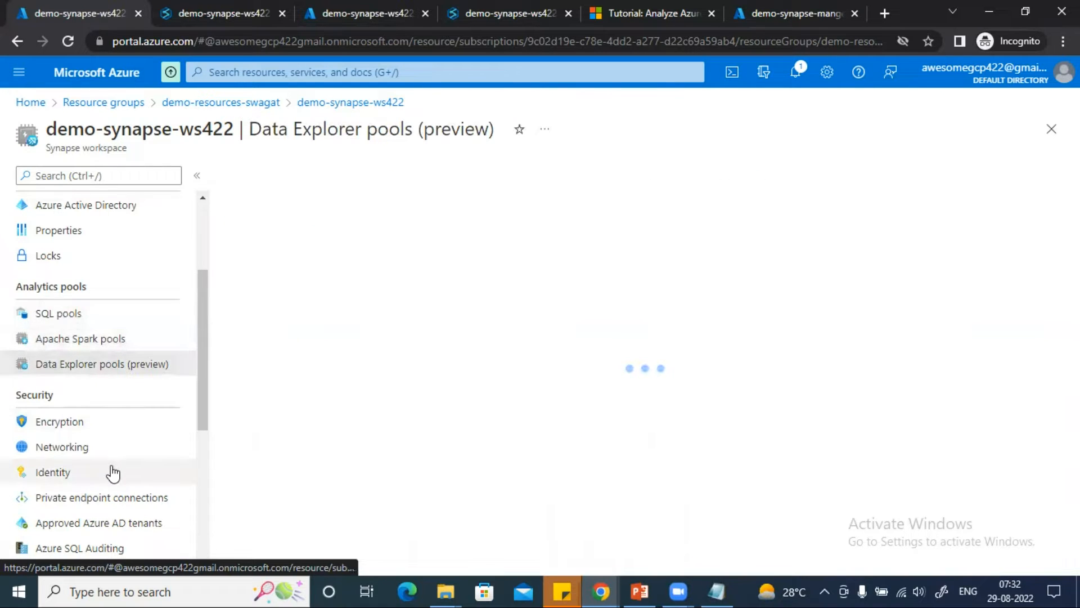
Step: Examine the monitoring pages for metrics and alerts of the demo-synapse-ws422 workspace
scroll(130, 468, down, 1)
scroll(127, 459, down, 3)
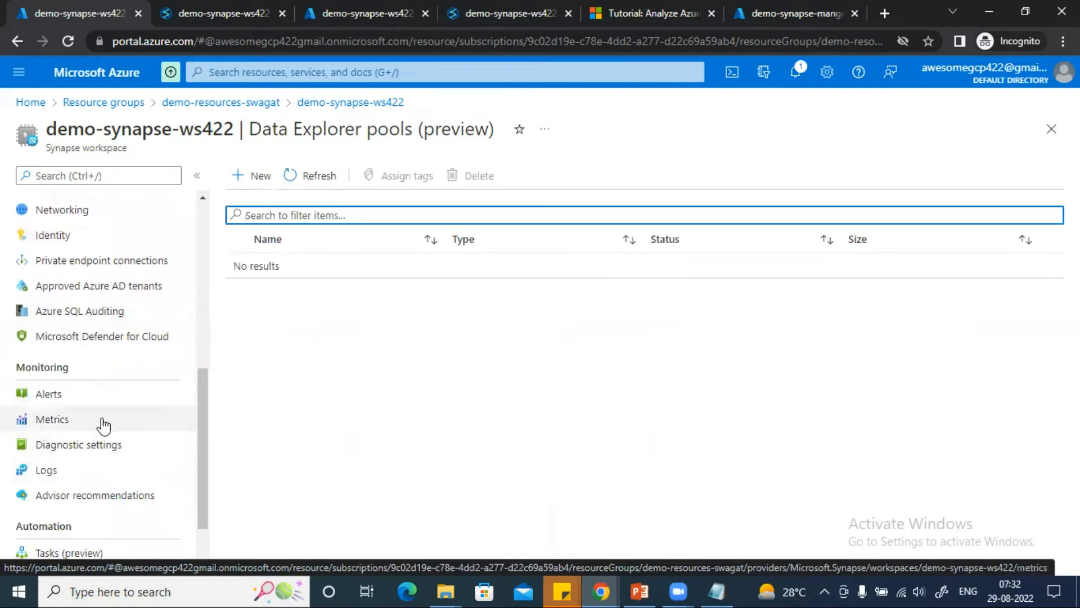
click(99, 422)
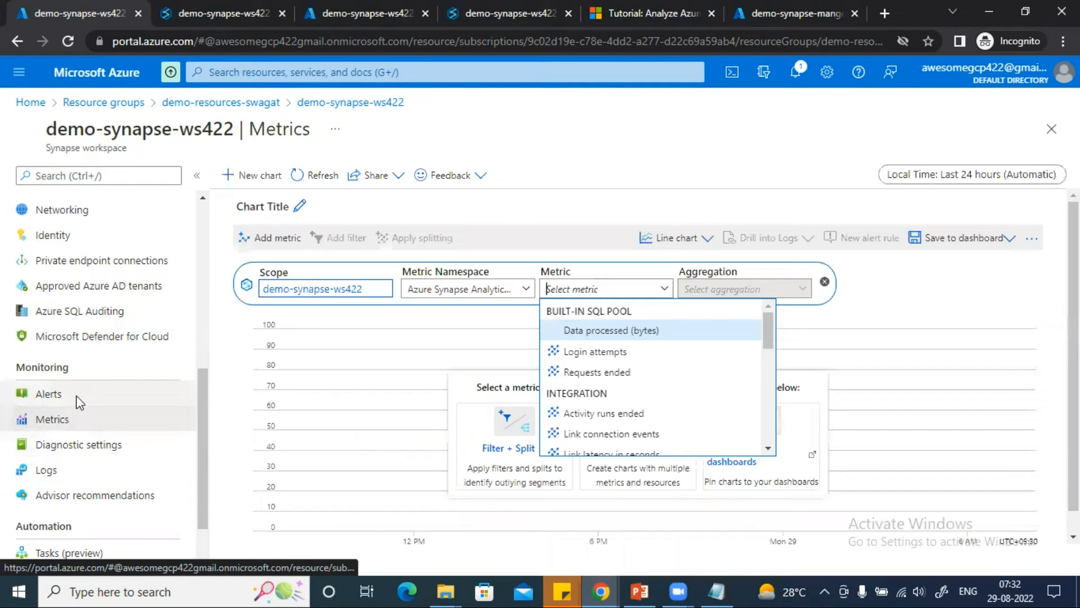
click(70, 393)
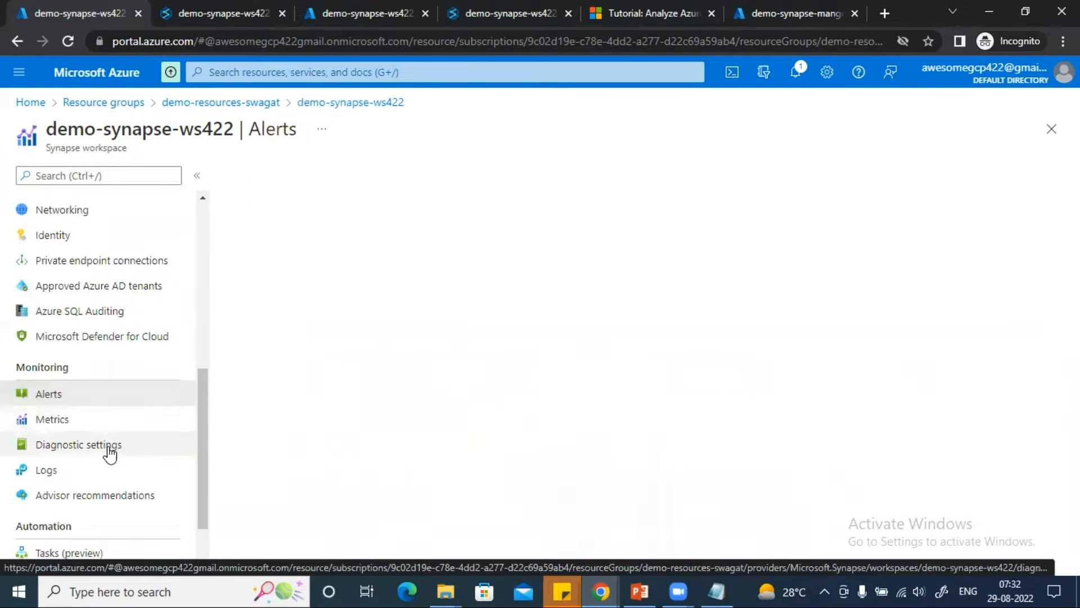
click(71, 420)
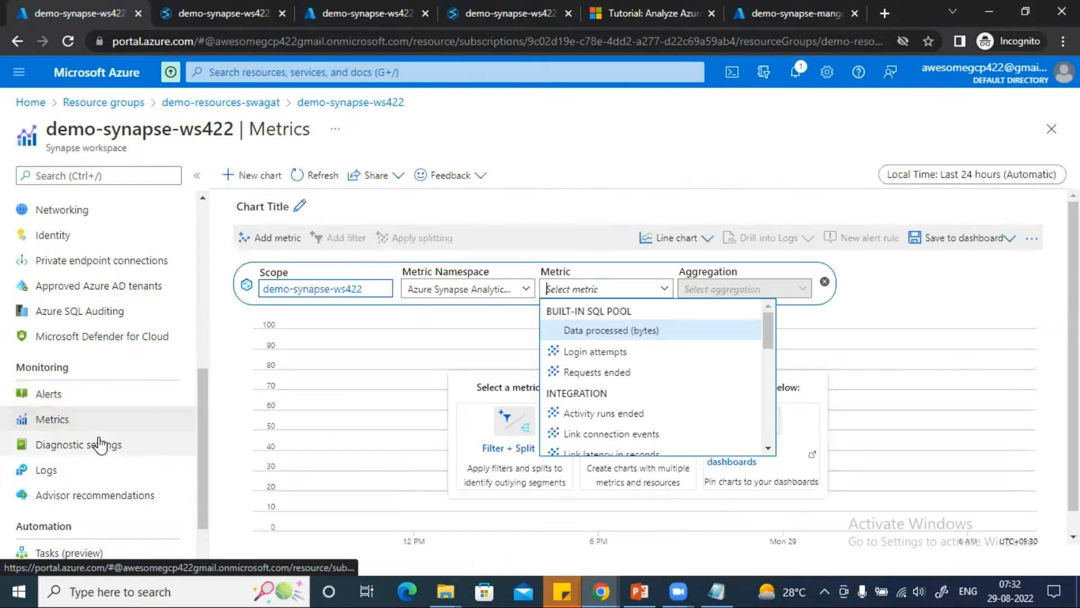
click(66, 401)
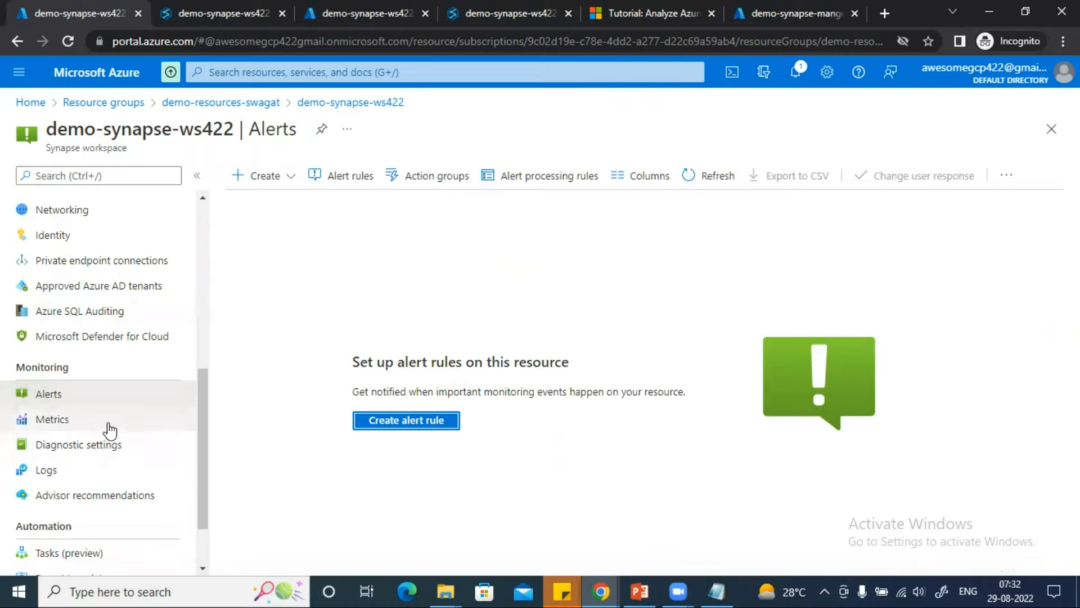
scroll(66, 517, down, 1)
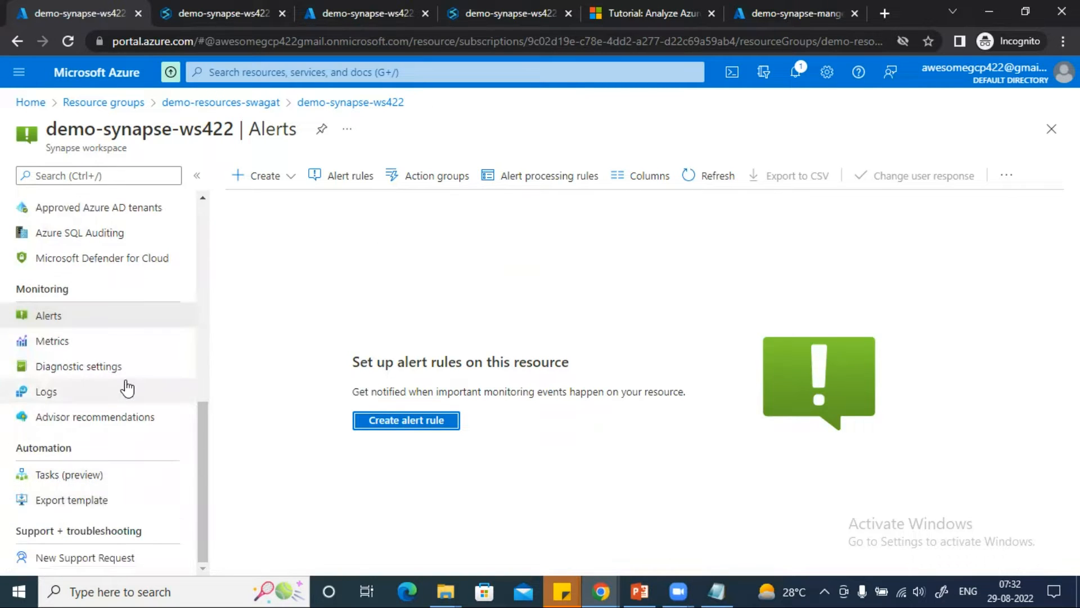
Step: Switch to Synapse Studio and view the release notes and the workspaces available for switching
click(198, 19)
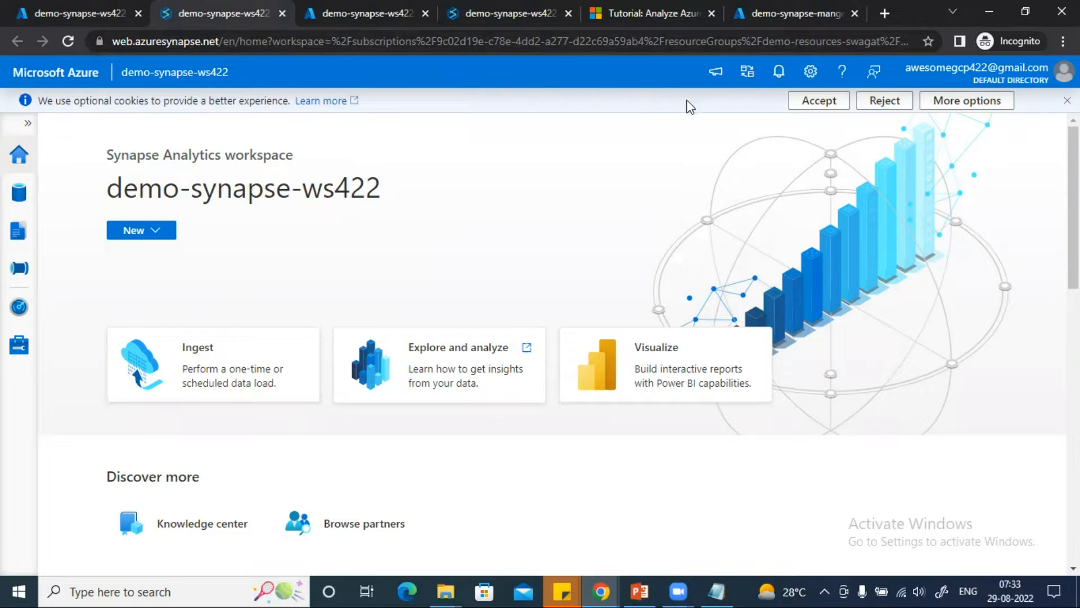
click(715, 79)
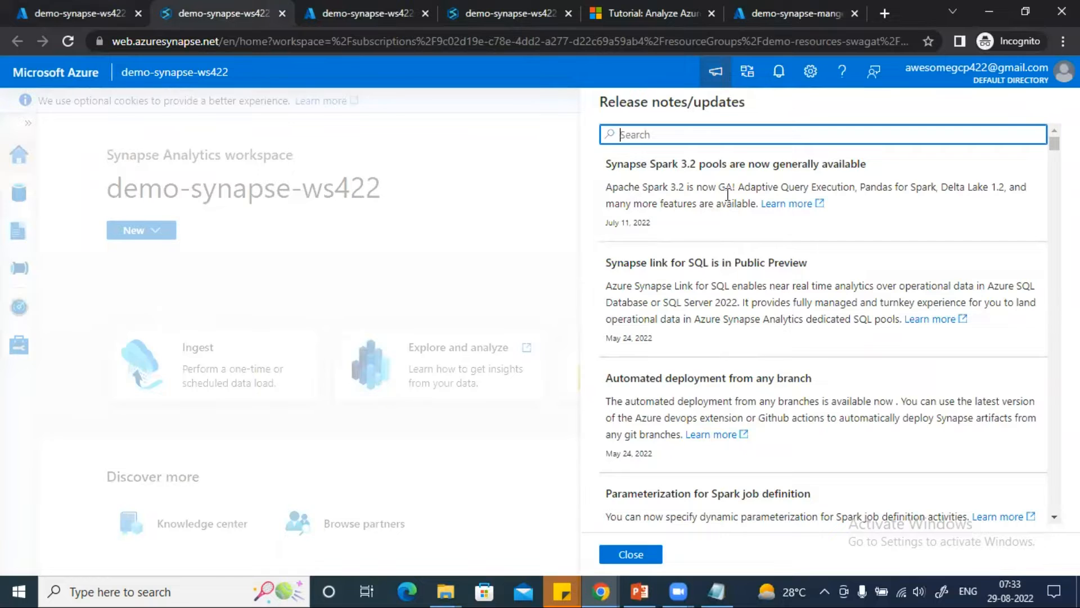
click(748, 71)
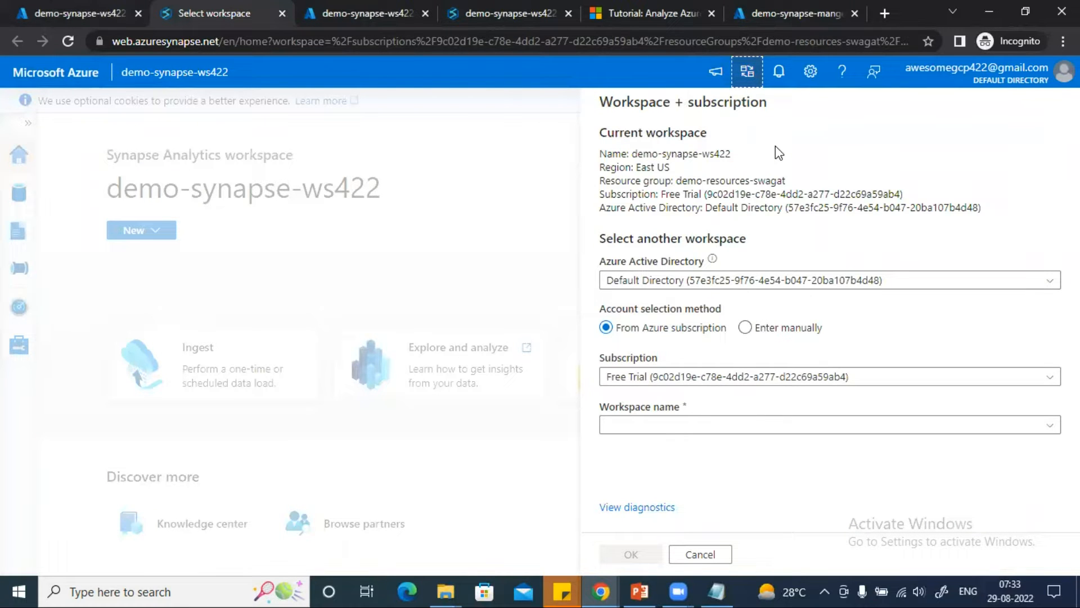
click(632, 428)
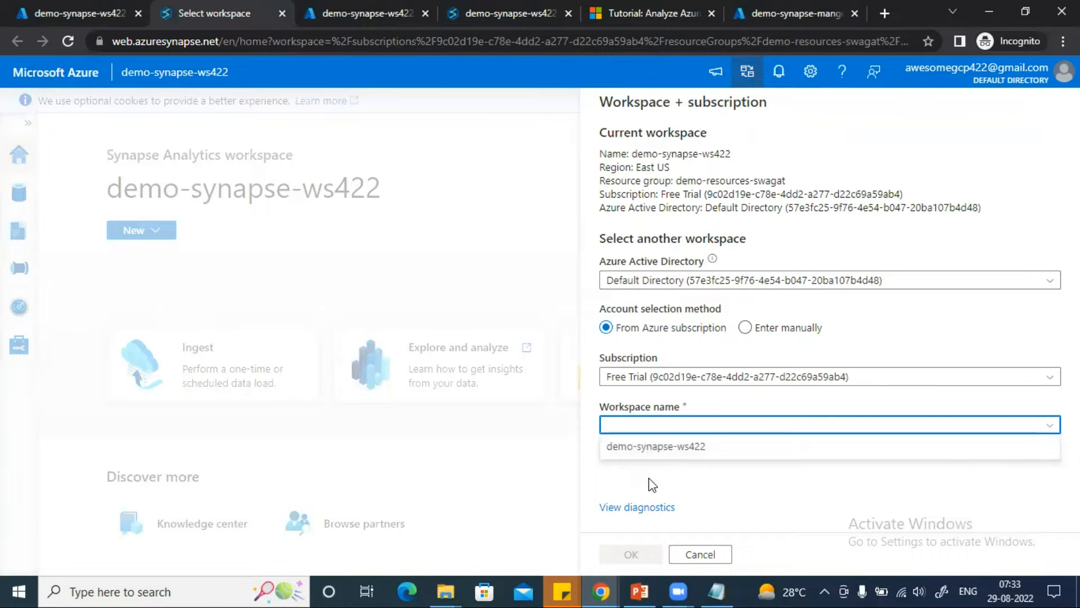
click(632, 481)
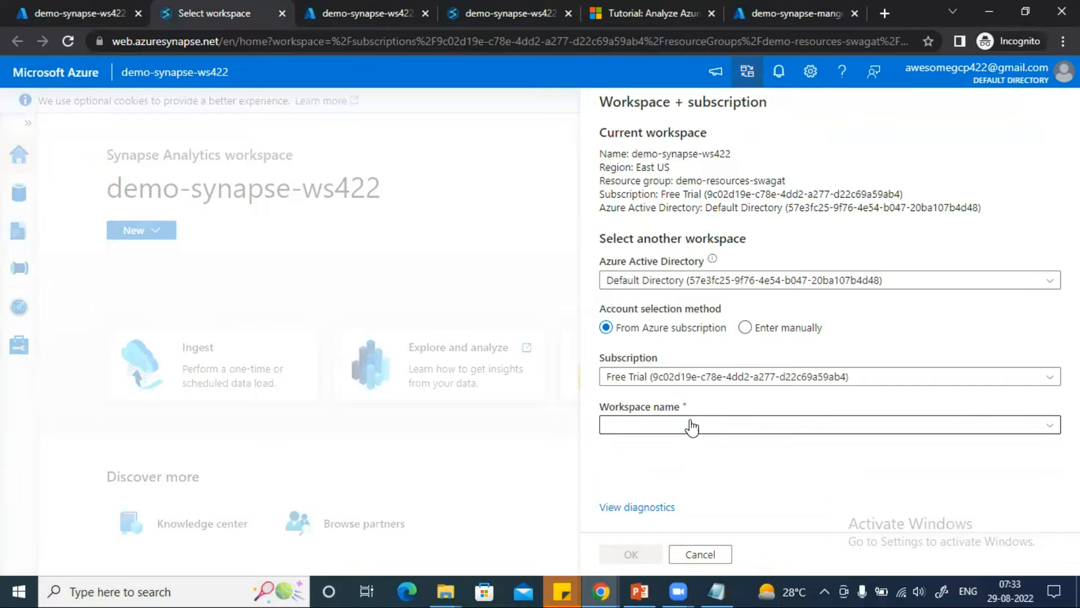
Step: View Synapse Studio's notifications, language settings, help options and feedback form, leaving the form without submitting anything
click(779, 71)
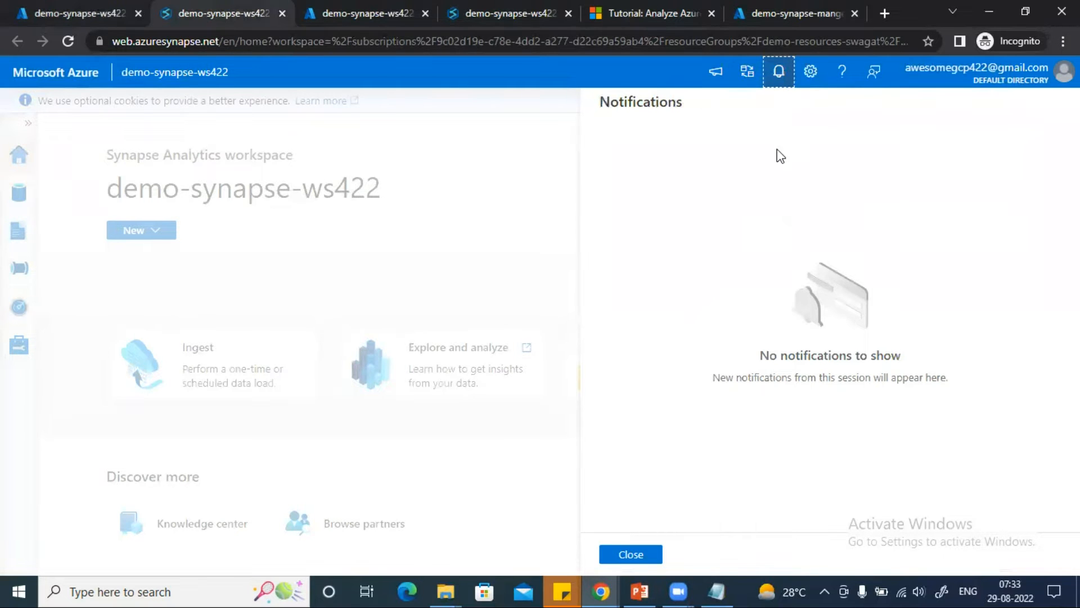
click(810, 71)
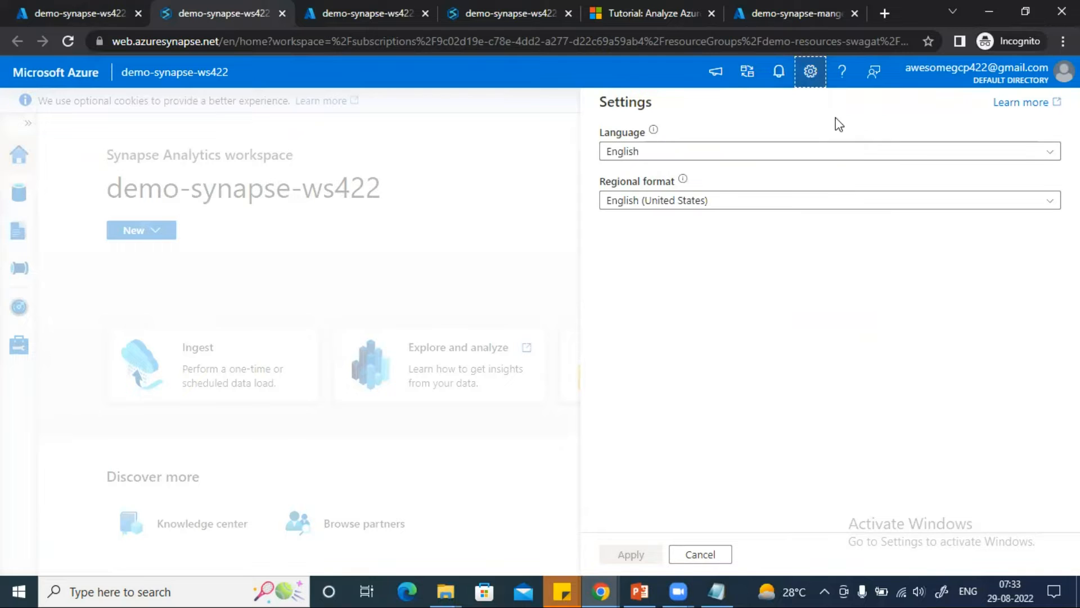
click(841, 71)
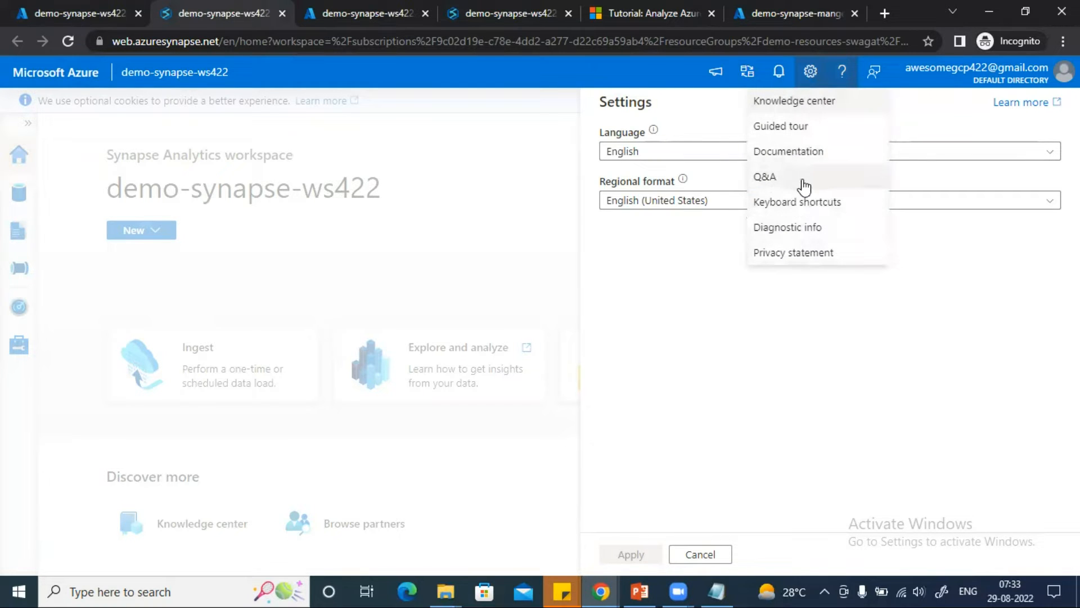
click(874, 76)
click(874, 74)
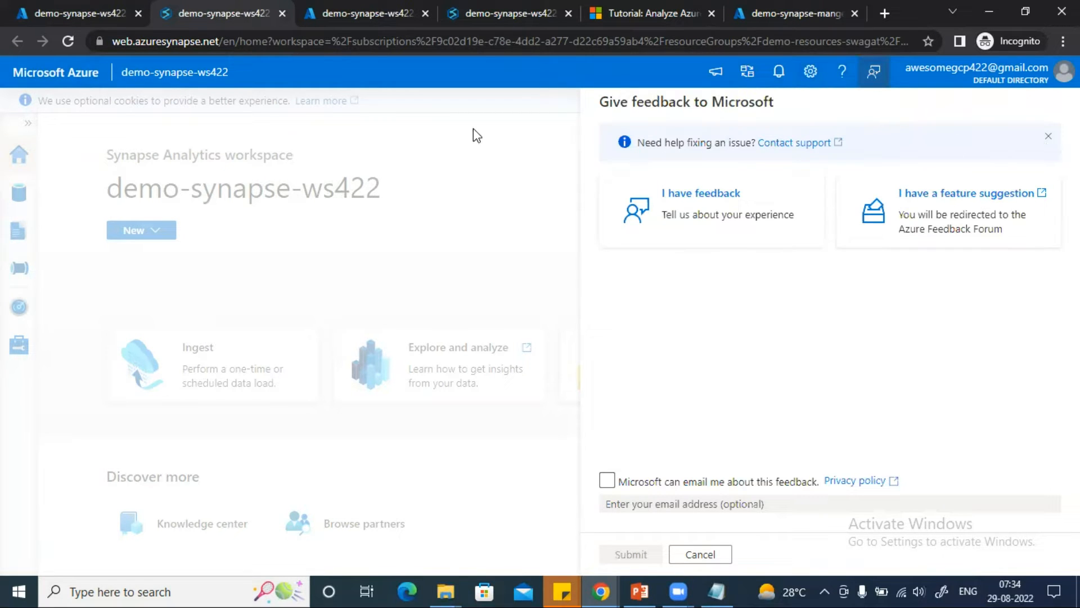
click(700, 555)
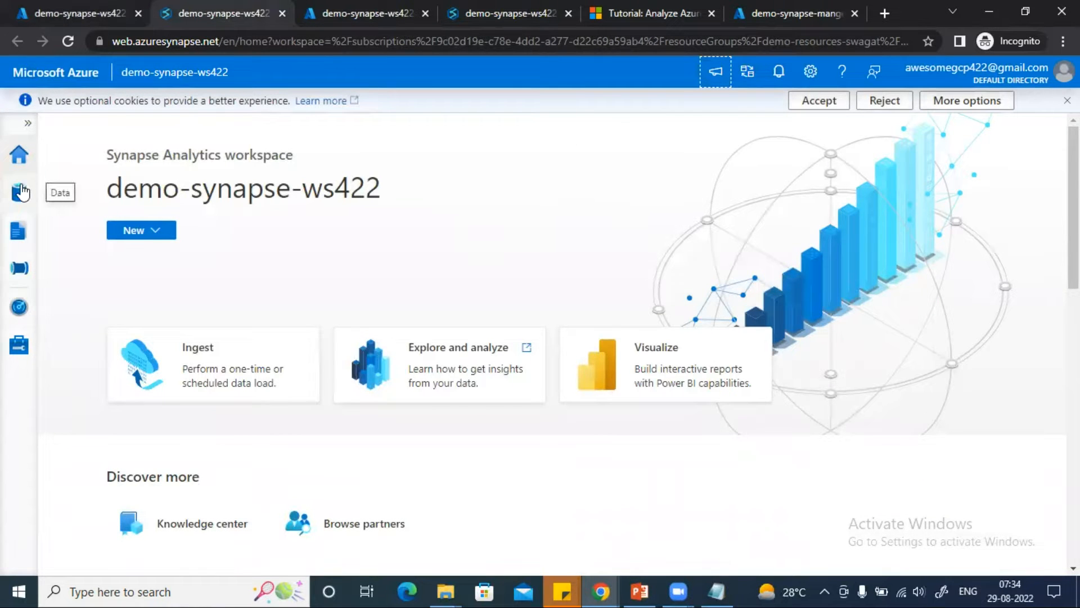
Step: Show the labels of the Studio hubs, and view the Copy Data tool for ingesting data without creating a task
click(28, 124)
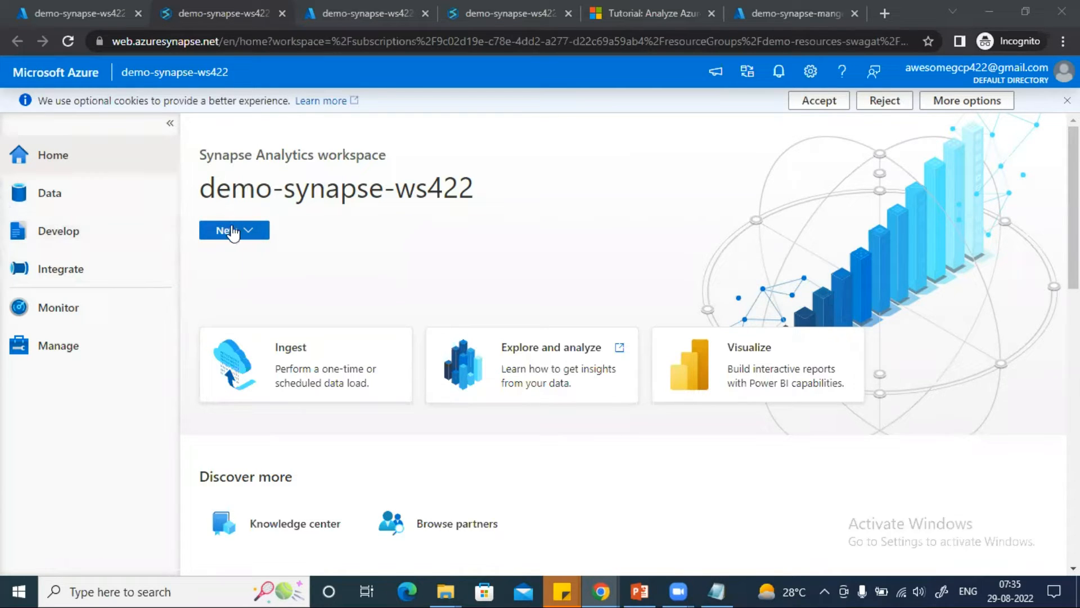
click(251, 235)
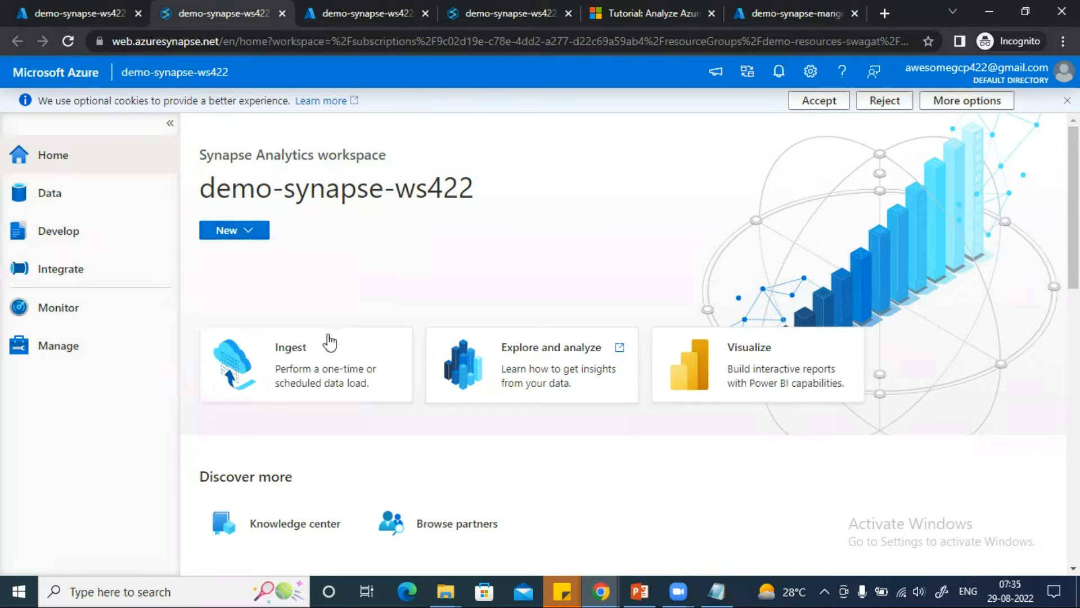
click(303, 360)
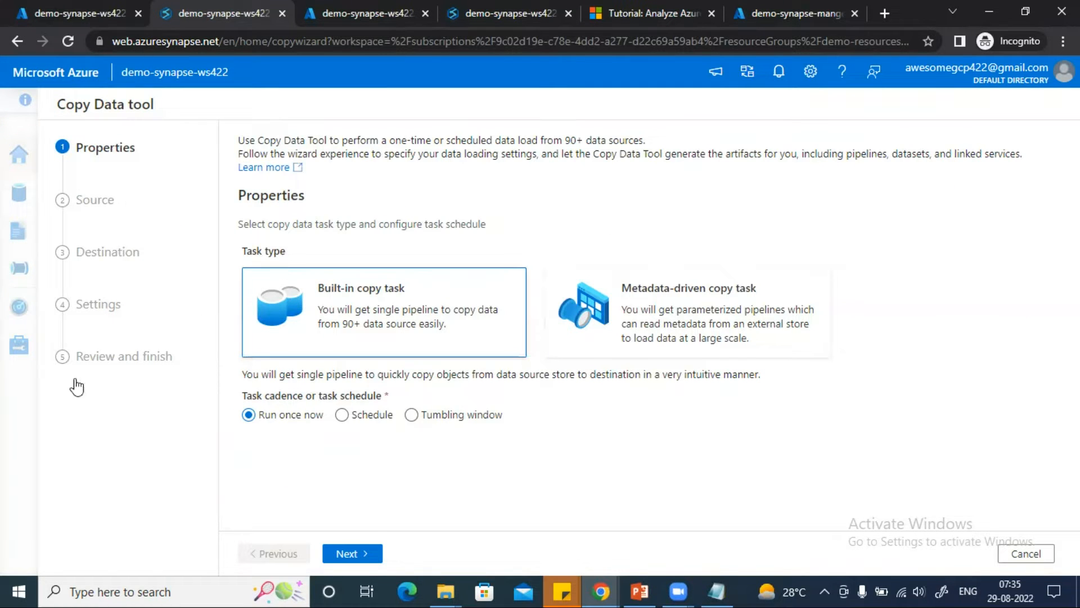
click(1048, 555)
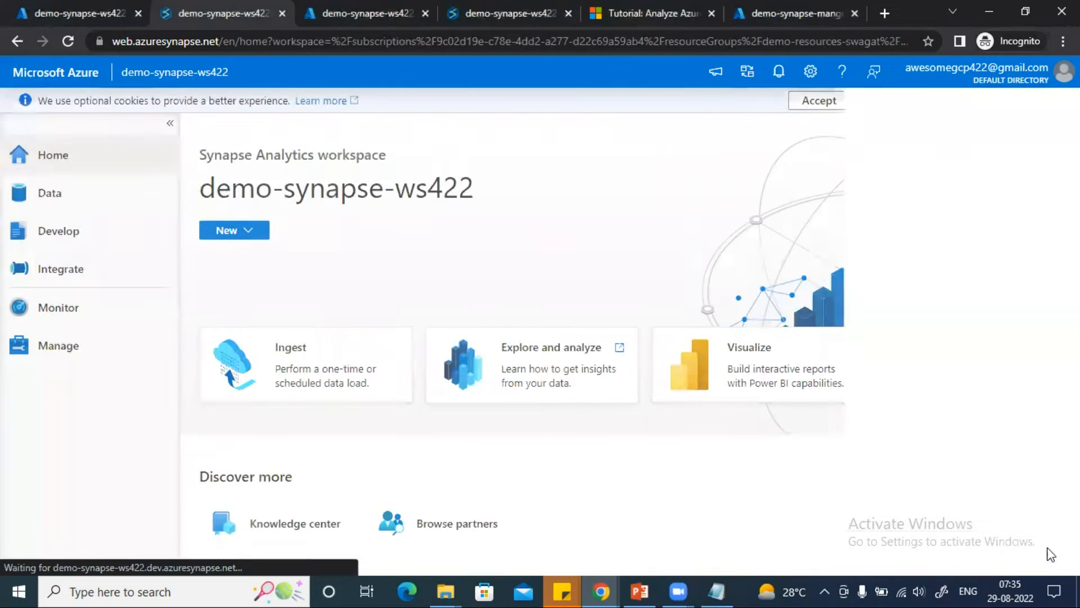
Step: Skim the Explore and analyze tutorial on serverless SQL pools, and return to the Synapse Studio home page
click(529, 367)
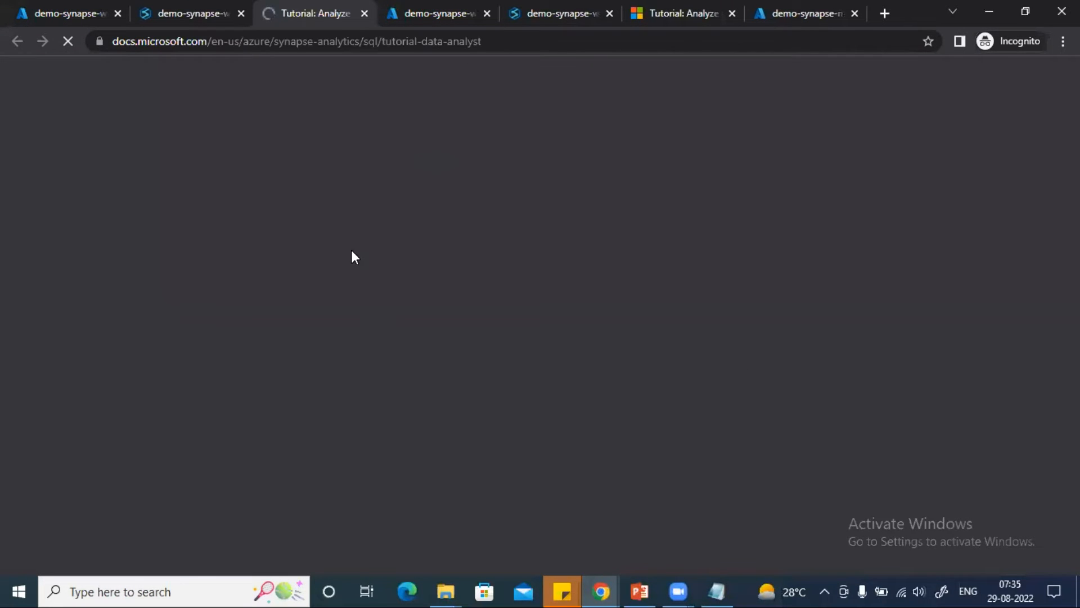
scroll(389, 326, down, 20)
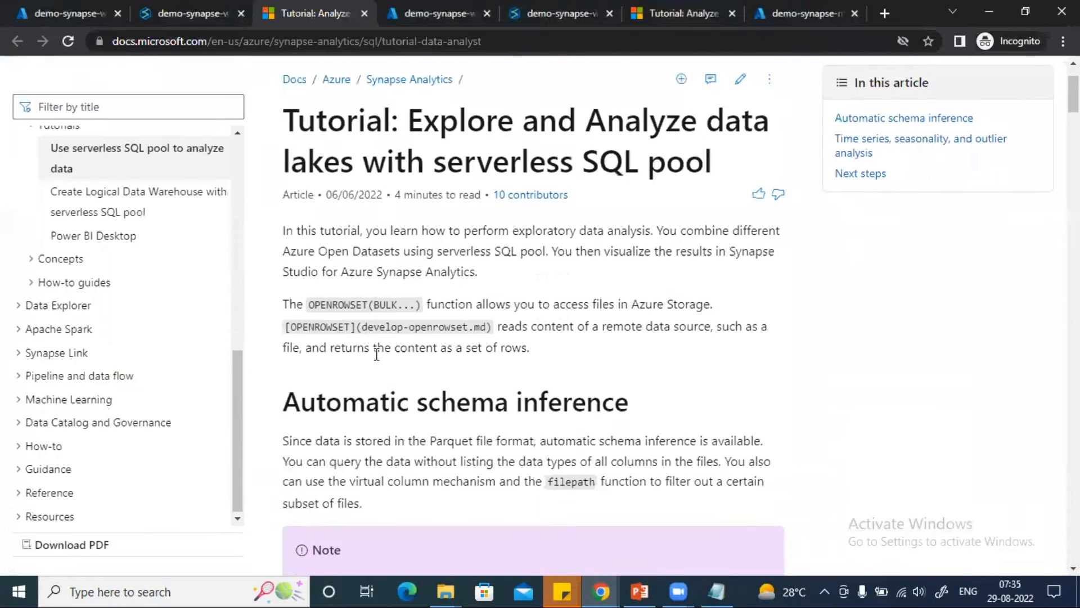
scroll(392, 384, down, 3)
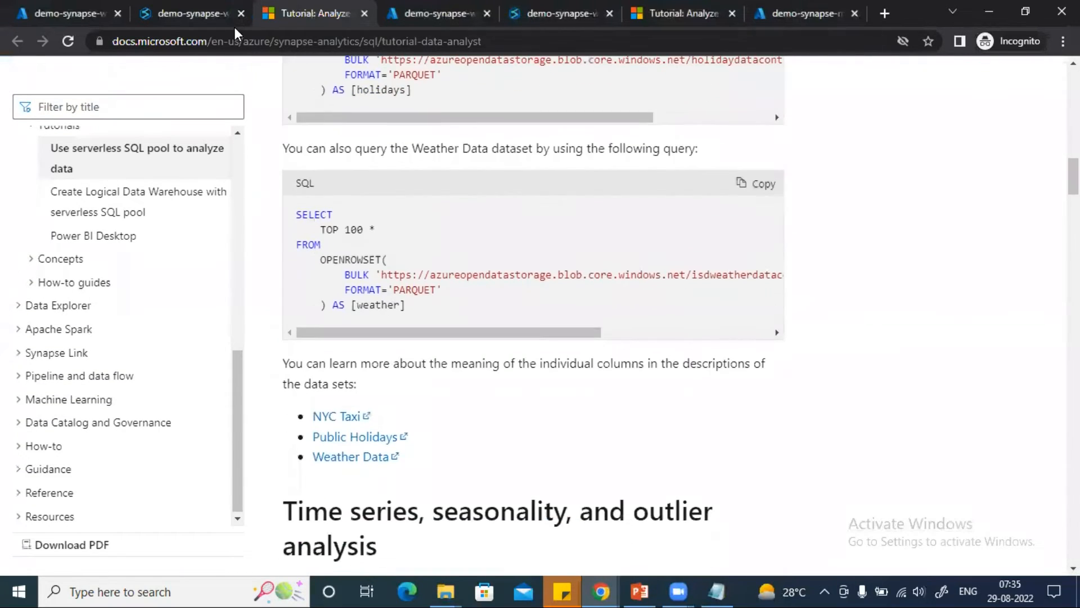
click(232, 21)
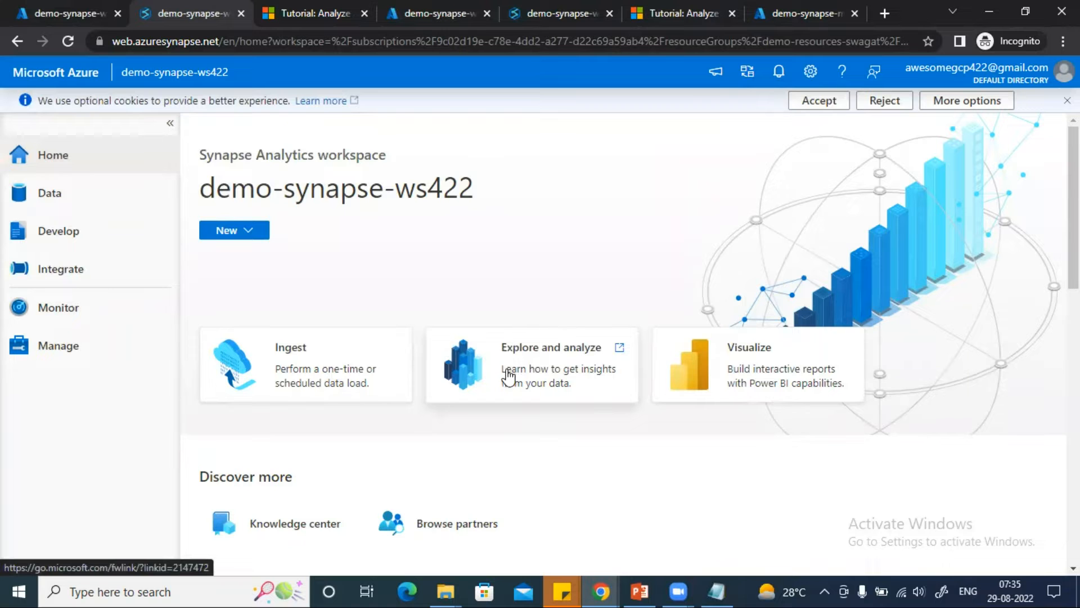
Step: View the Power BI workspace connection form from the Visualize option, and discard it without creating a linked service
click(730, 368)
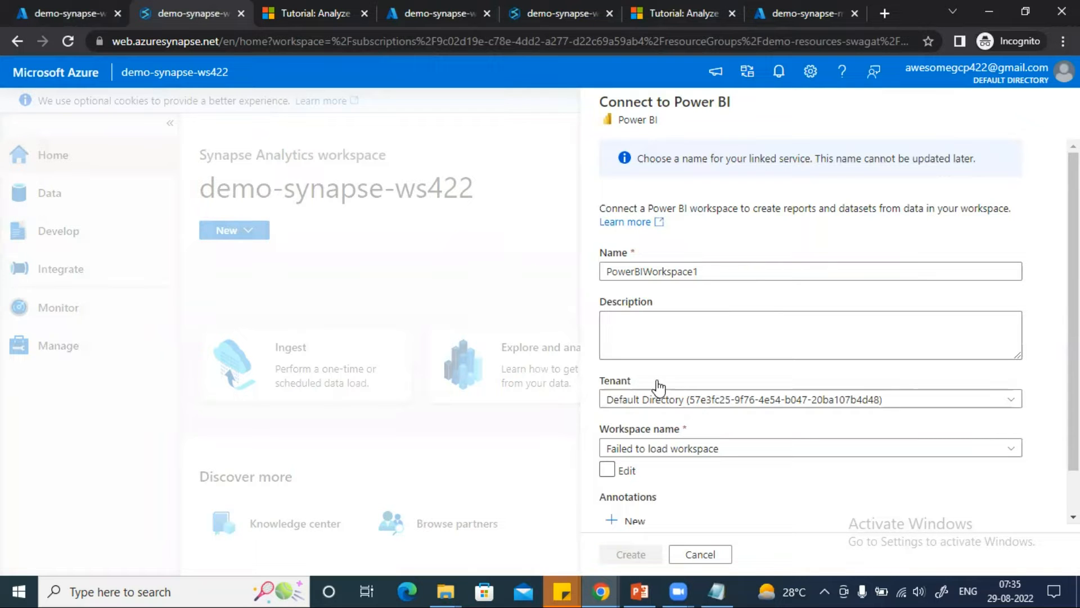
click(706, 556)
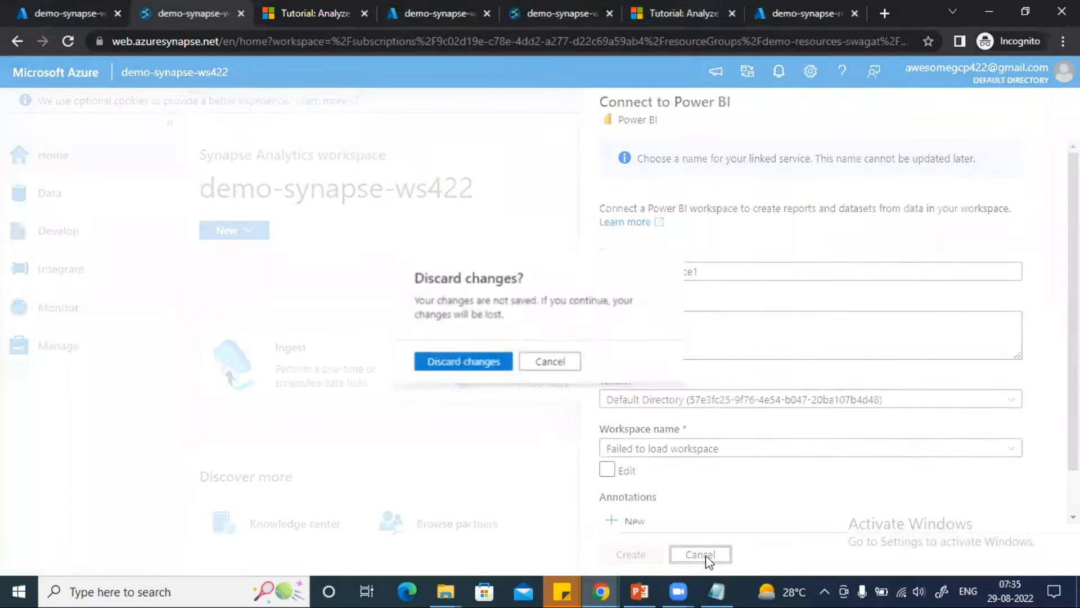
click(563, 362)
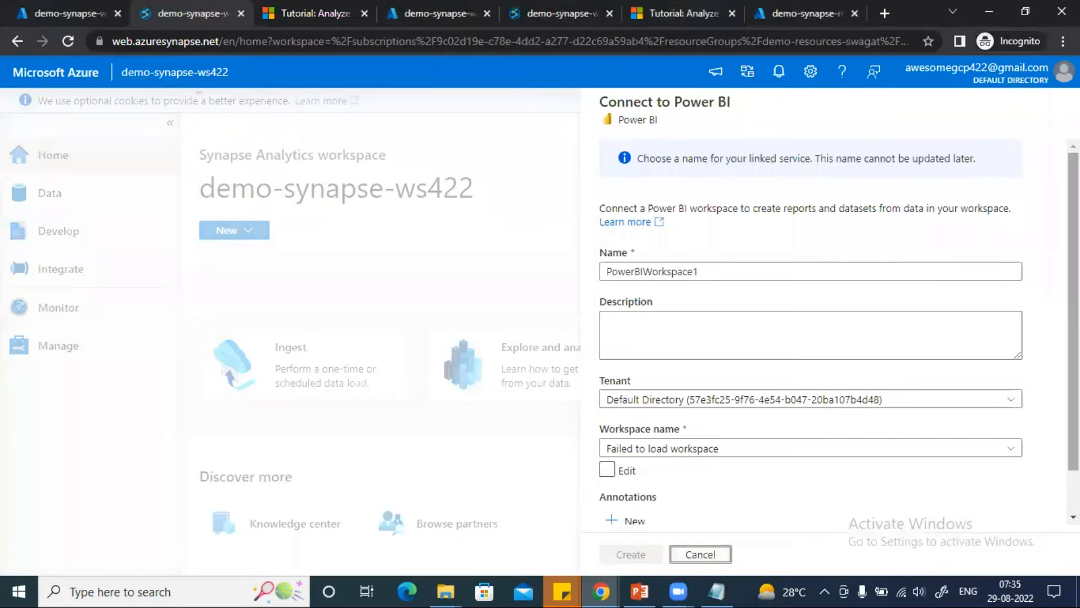
click(704, 556)
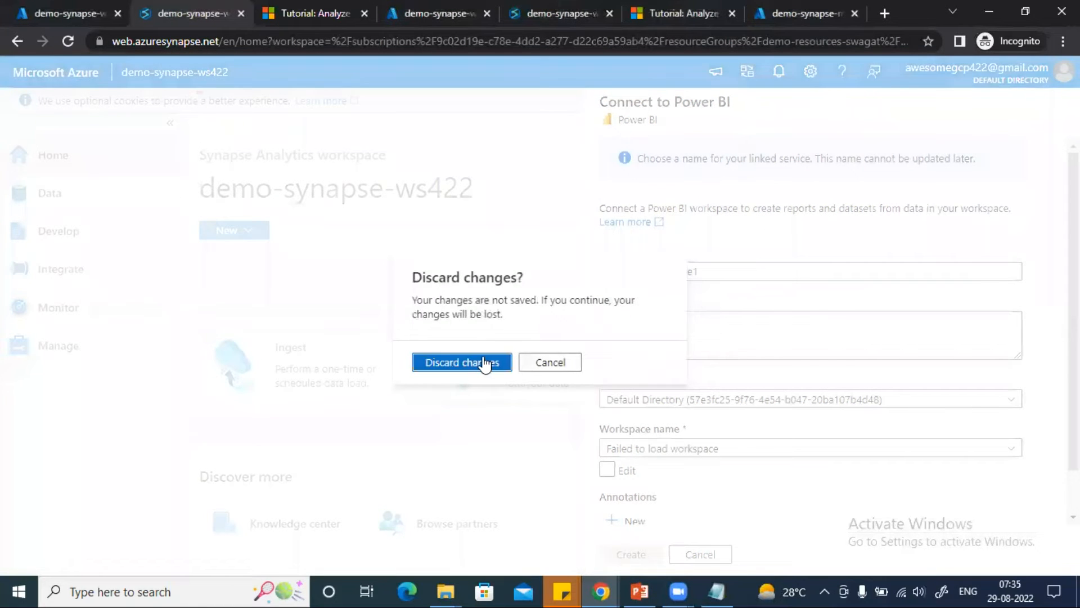
click(484, 362)
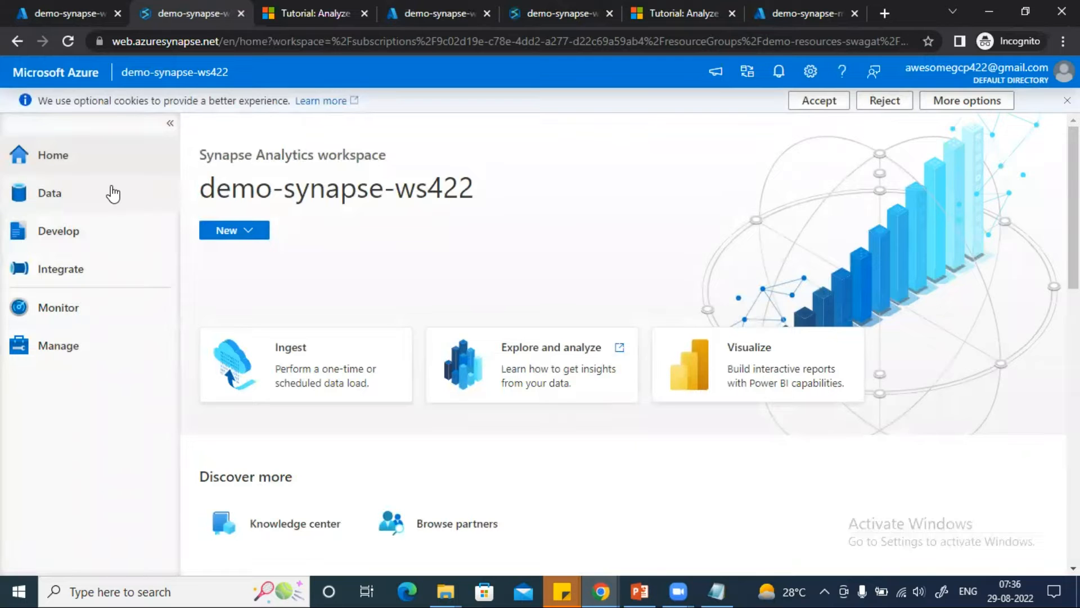
Step: View the workspace and linked resources in the Data hub, finishing on the linked resources
click(54, 194)
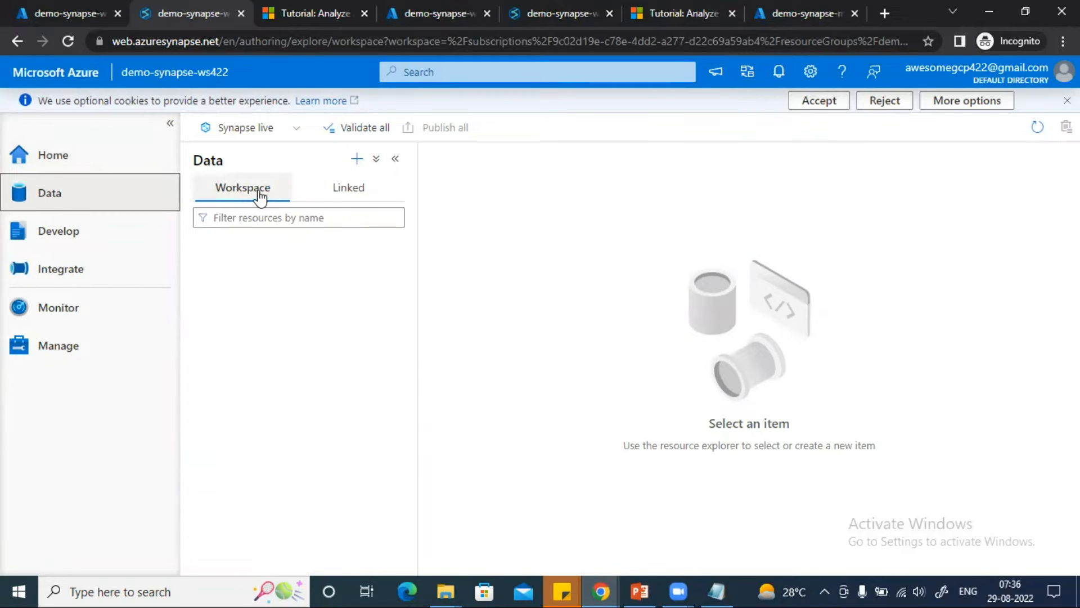
click(338, 189)
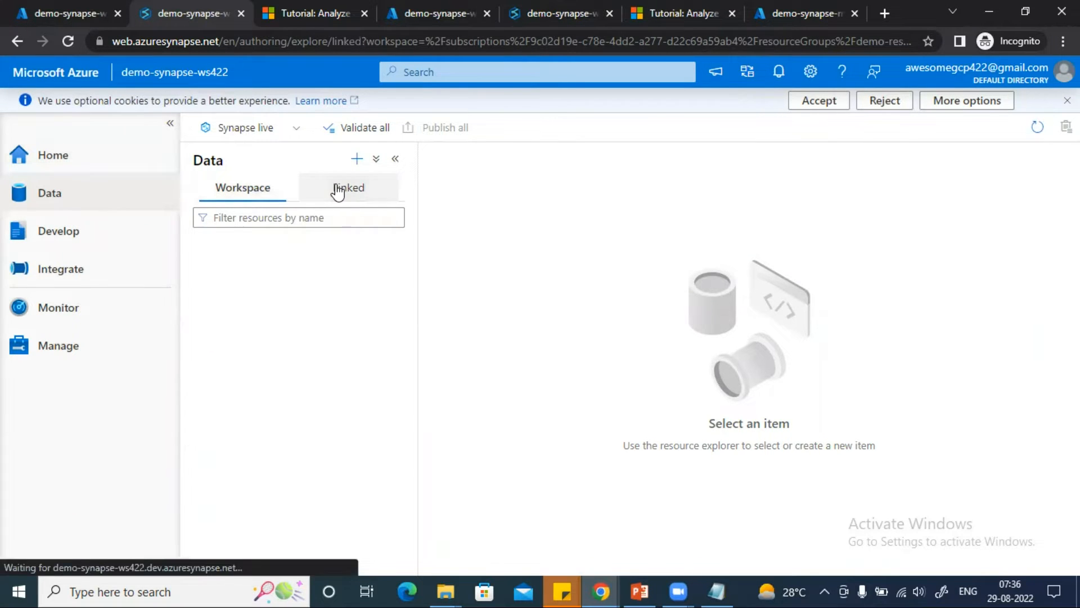
click(242, 190)
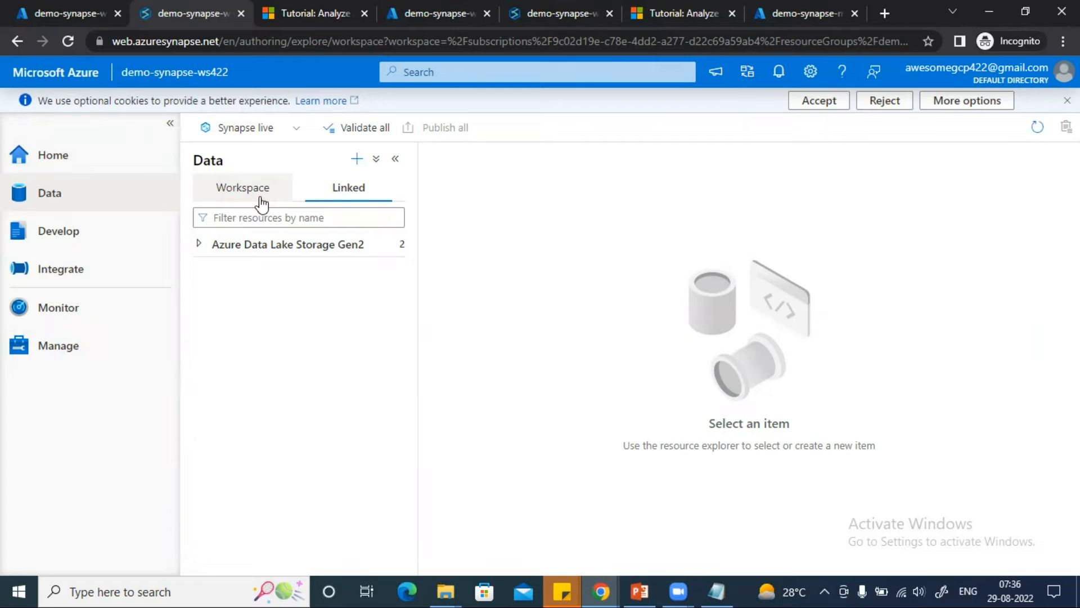
click(256, 197)
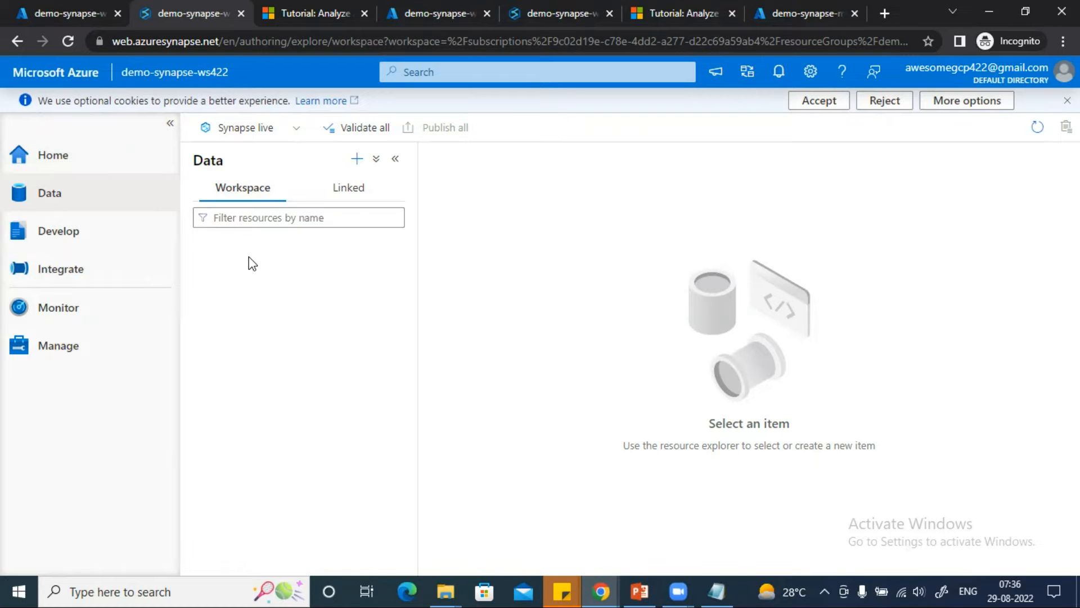
click(368, 190)
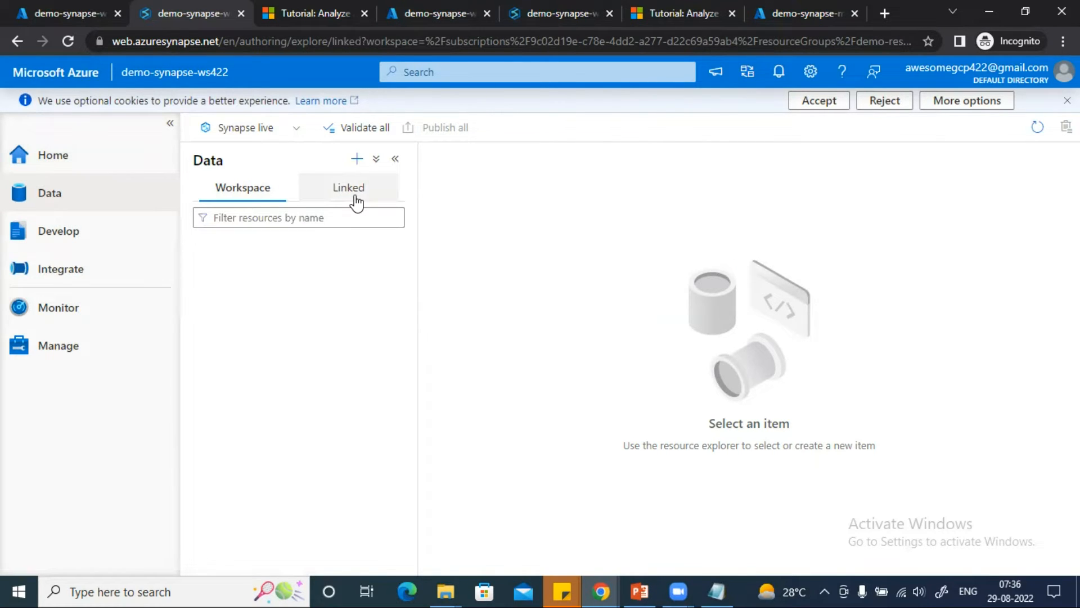
click(356, 201)
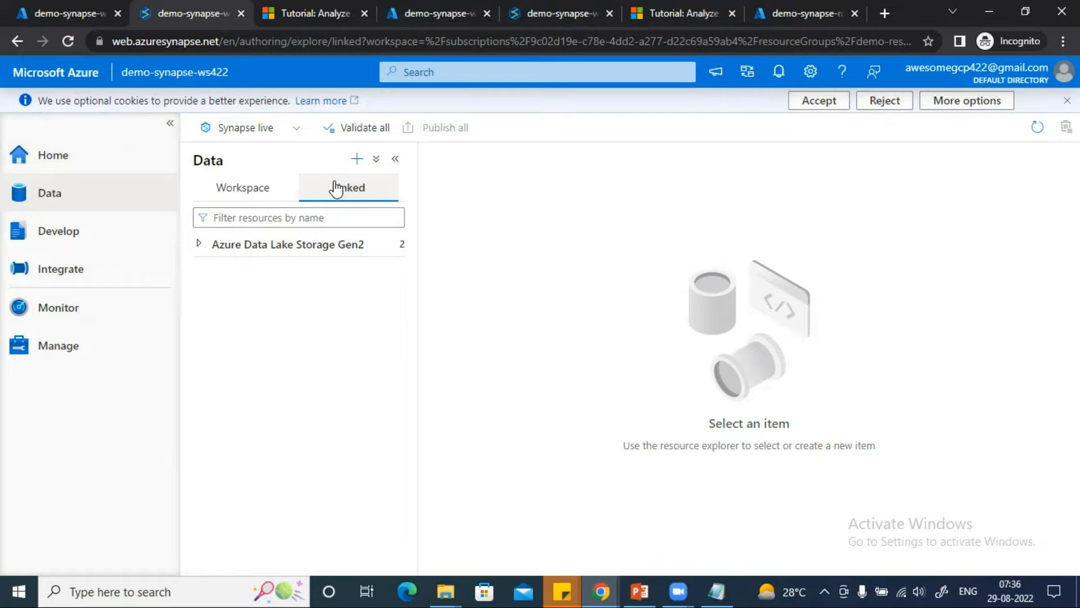
Step: Open the primary container synapsefs422 in the linked Azure Data Lake Storage Gen2 account, and view its upload form without uploading any file
click(198, 244)
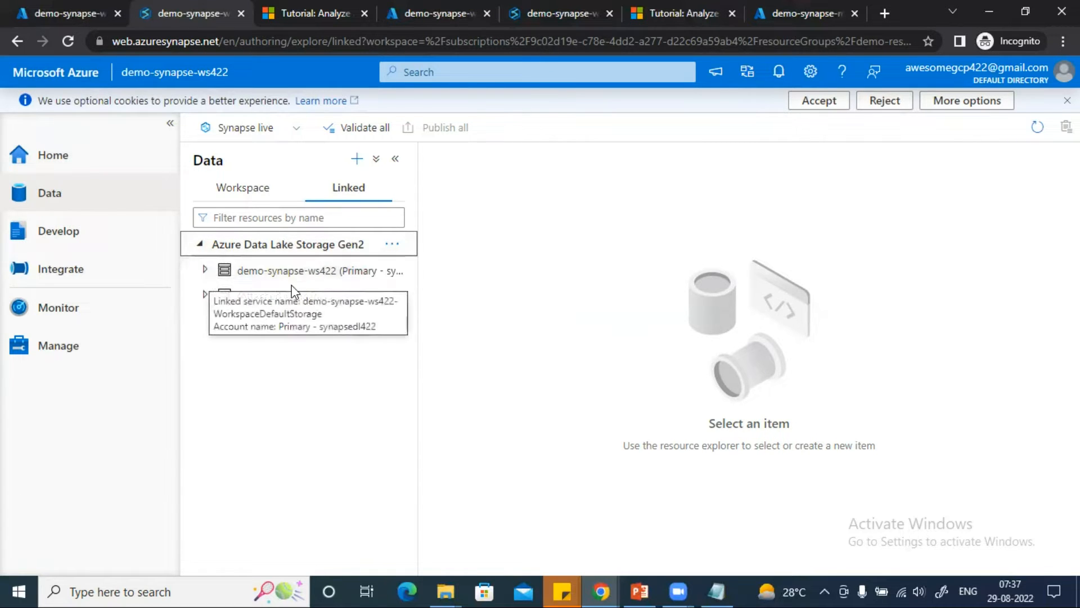
click(206, 270)
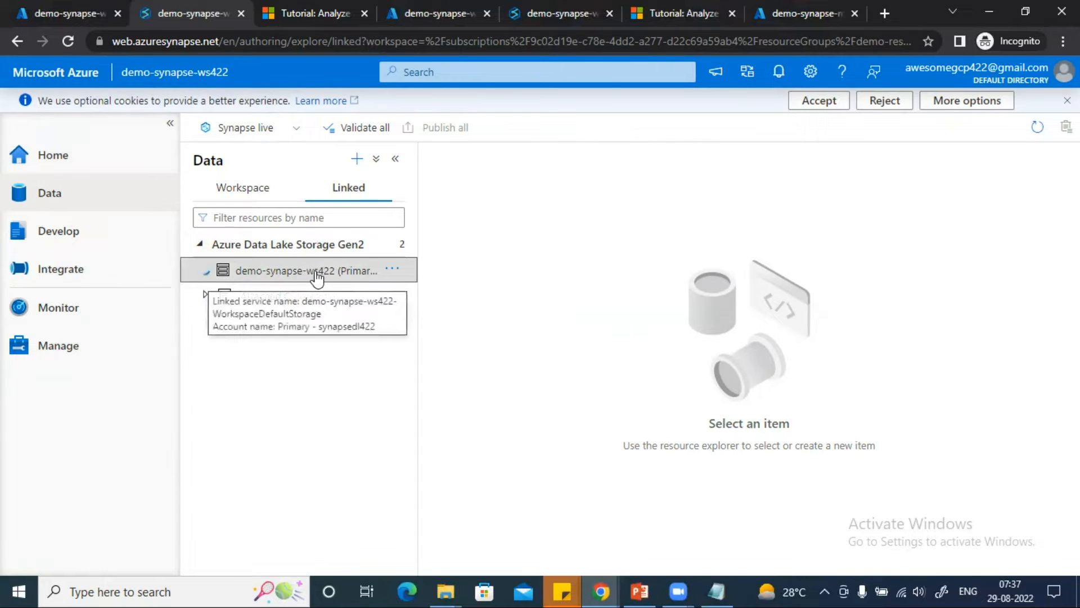
click(285, 303)
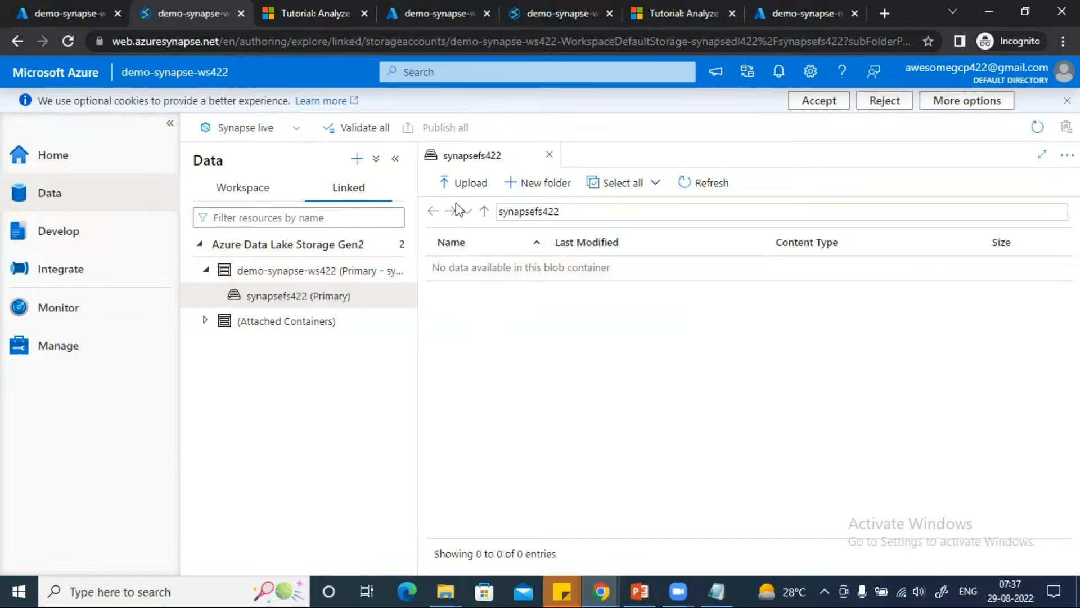
click(464, 185)
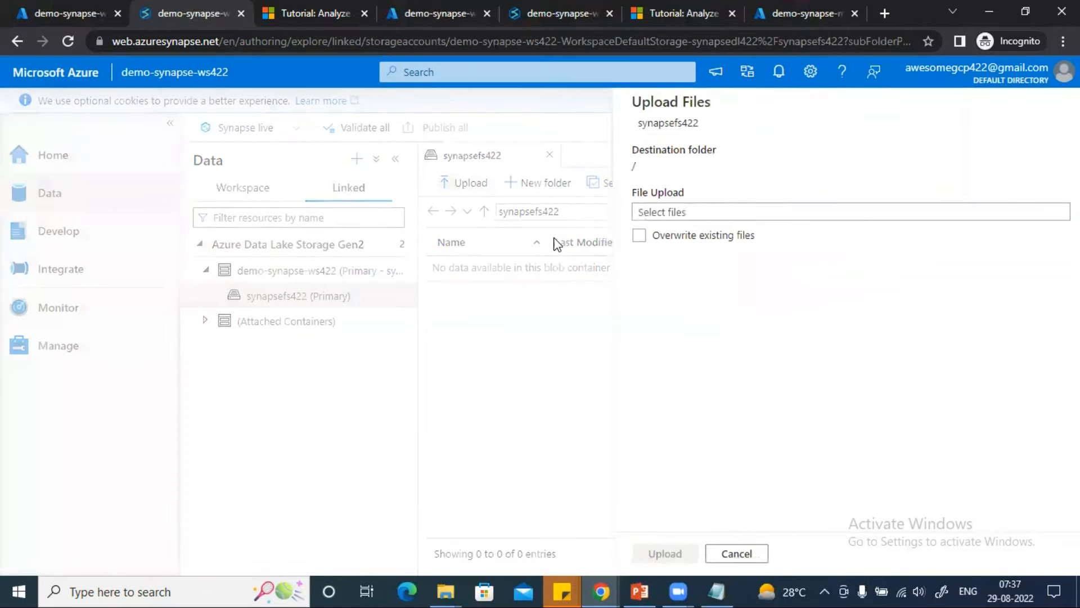
click(692, 222)
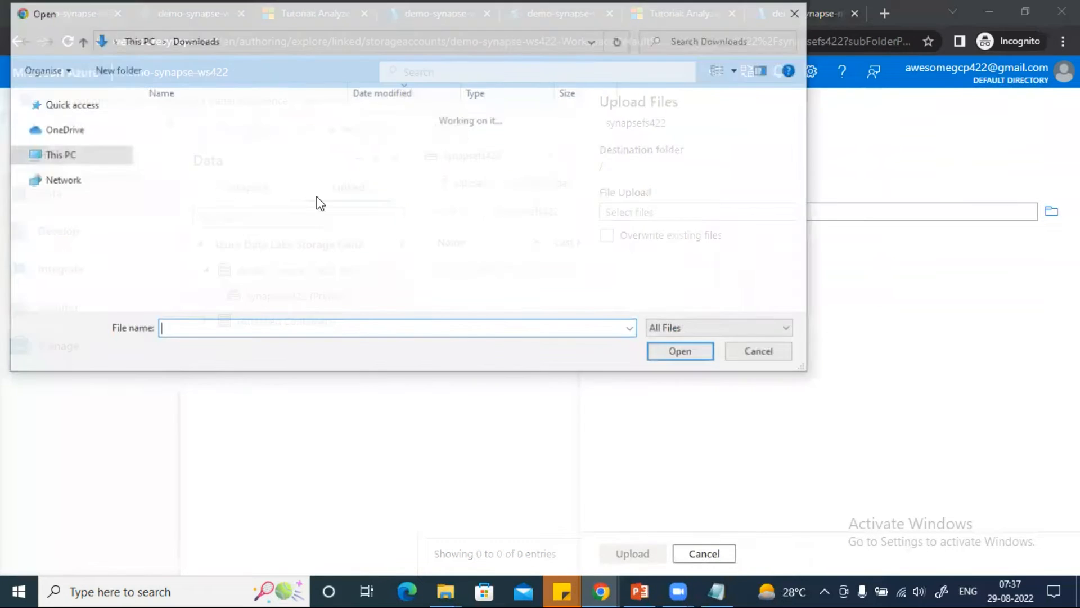
click(775, 349)
click(709, 554)
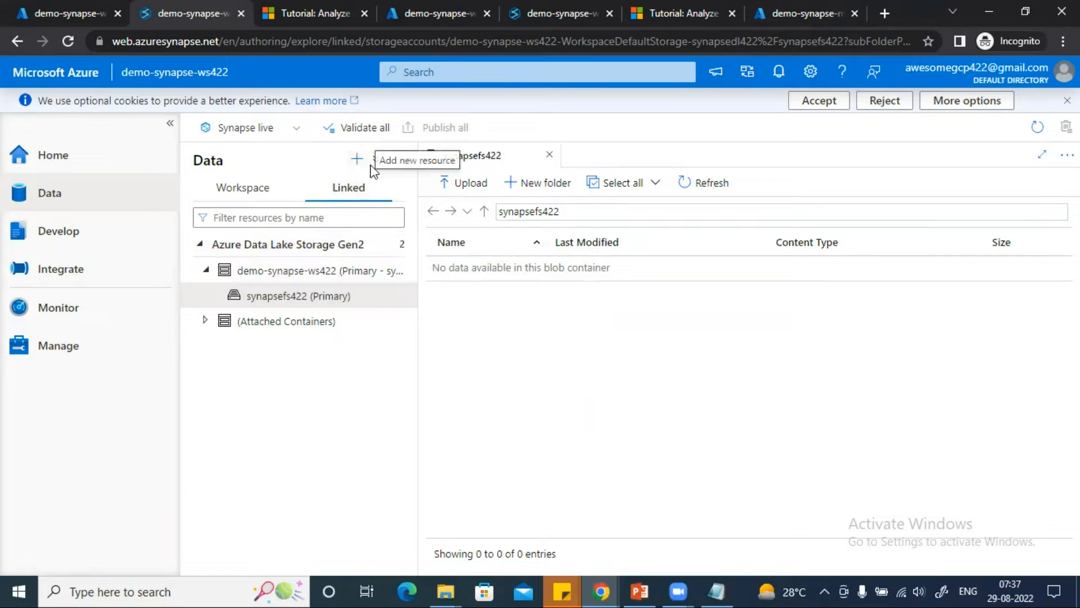
Step: Add the European Centre for Disease Prevention and Control (ECDC) Covid-19 Cases sample dataset from the gallery after previewing its data
click(357, 160)
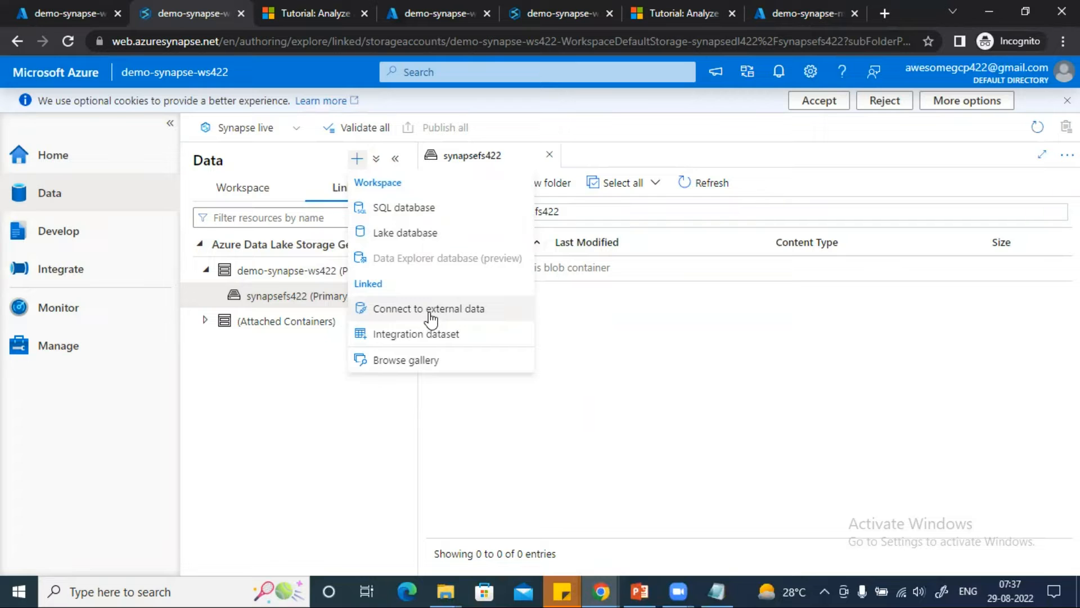
click(421, 367)
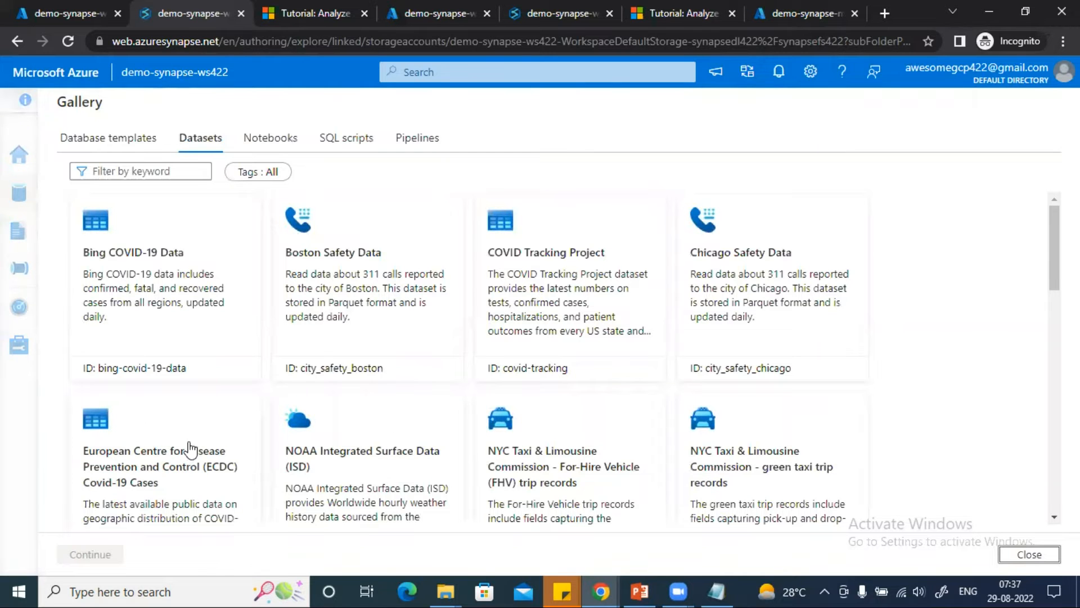
scroll(185, 489, down, 1)
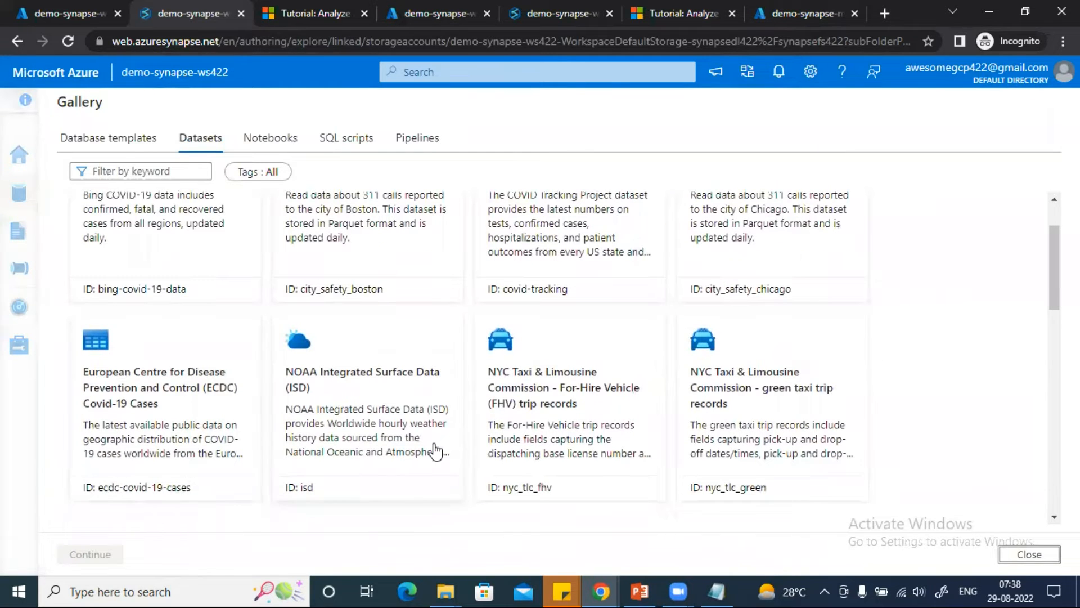
click(172, 422)
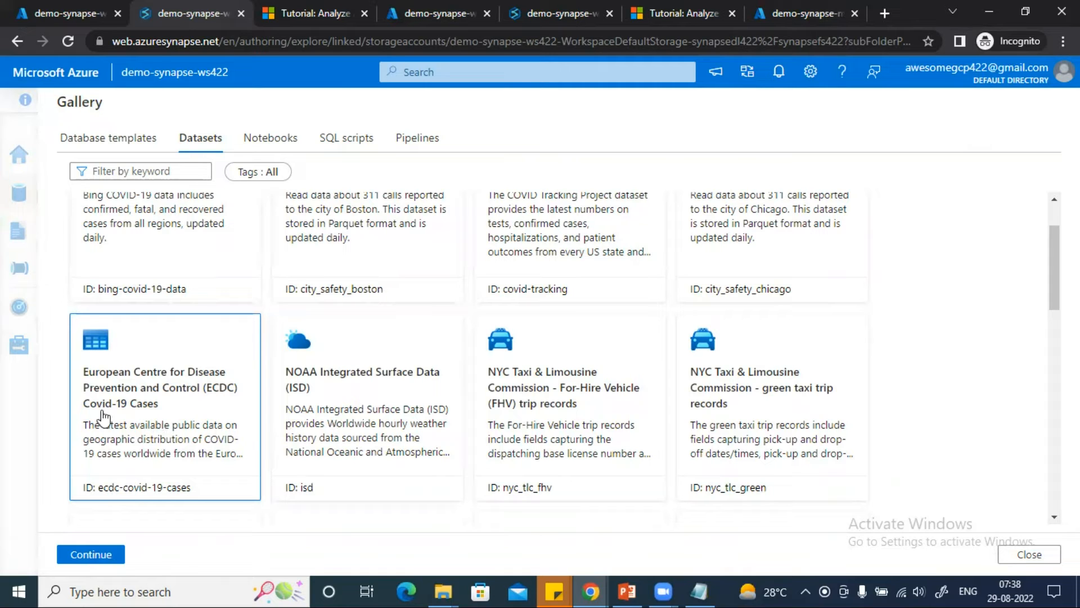
click(102, 561)
drag(586, 473, 542, 472)
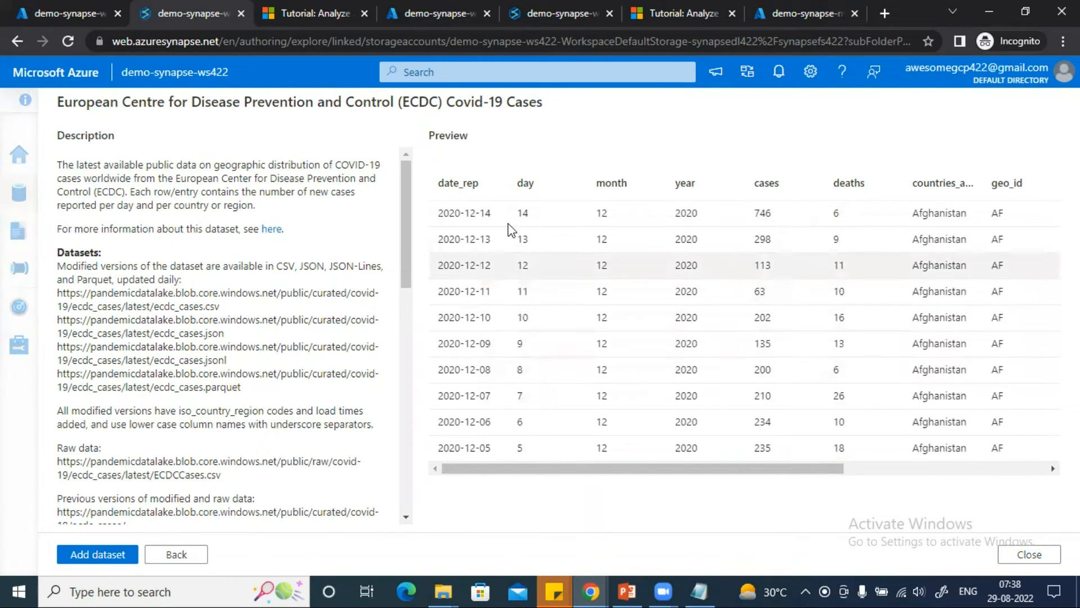
click(67, 556)
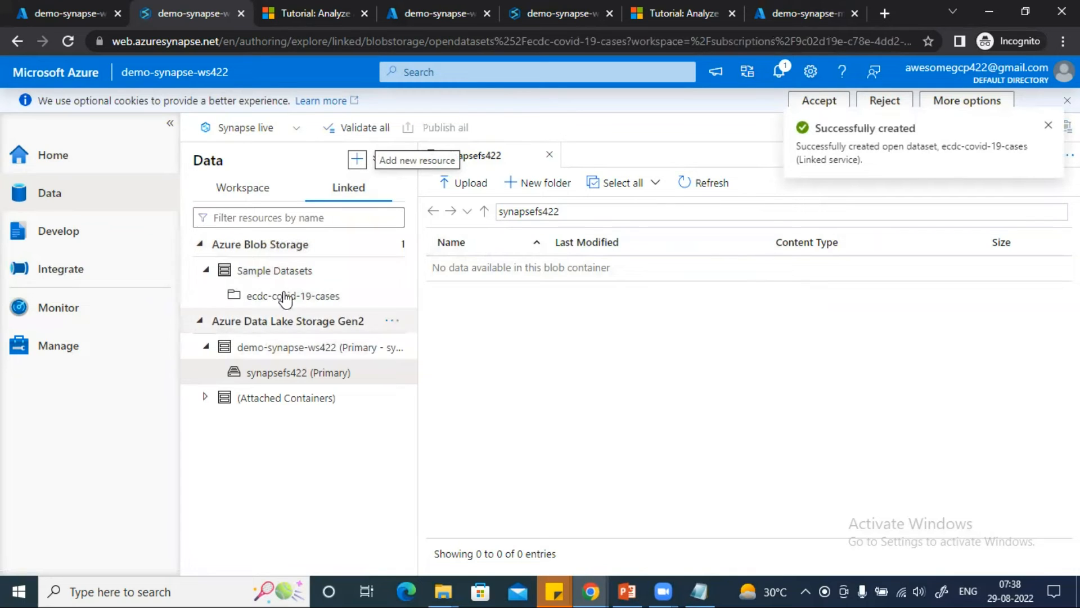
Step: Create a SQL script selecting the TOP 100 rows of ecdc-covid-19-cases, and name it SQL script 1_covidcases
click(289, 302)
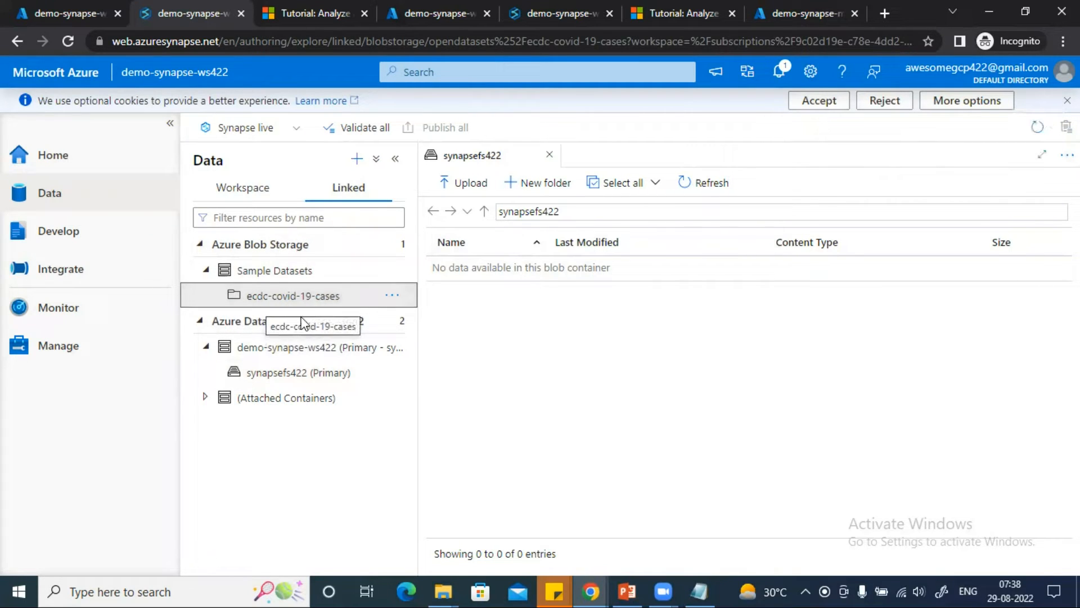
click(394, 296)
mouse_move(422, 320)
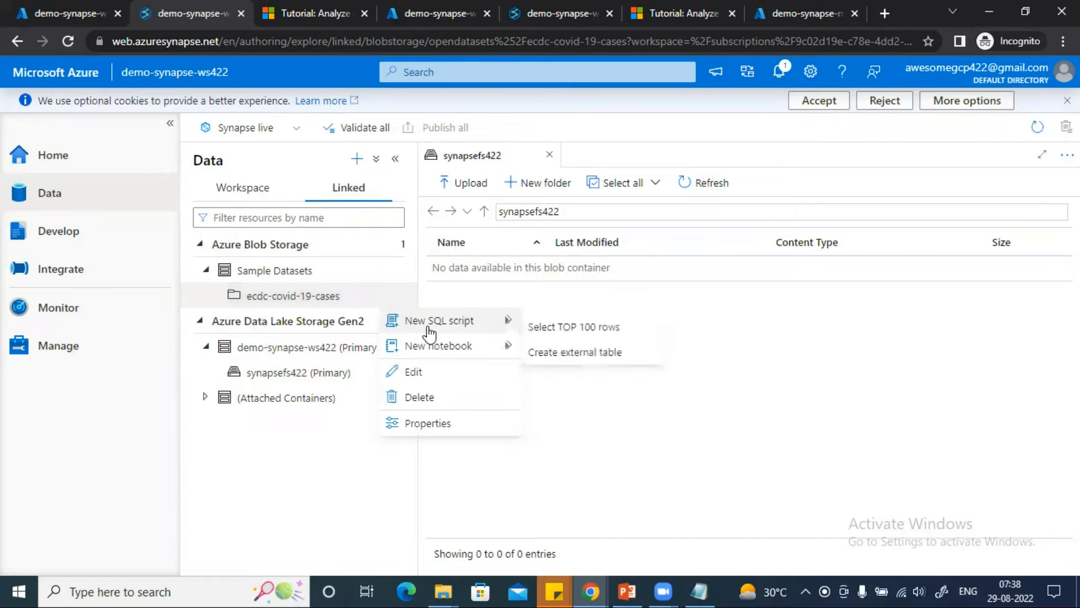
click(575, 327)
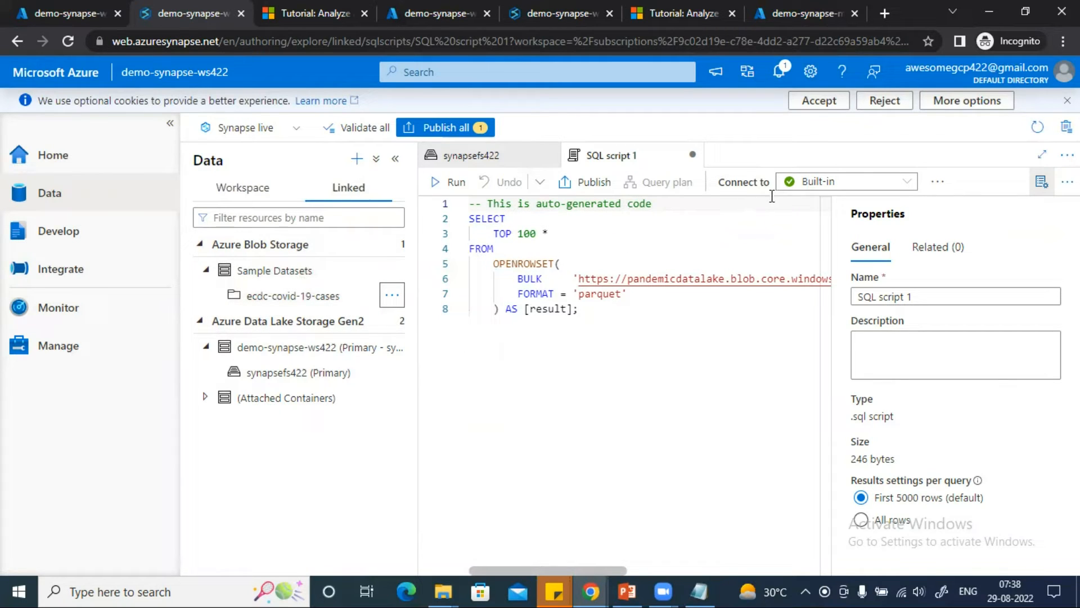
click(929, 293)
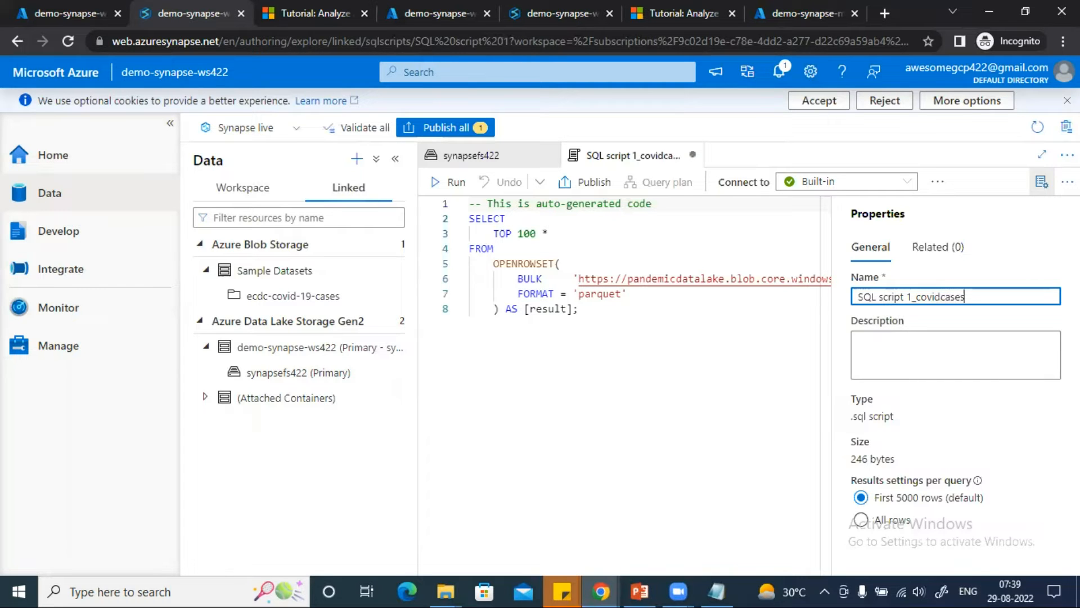
click(1042, 182)
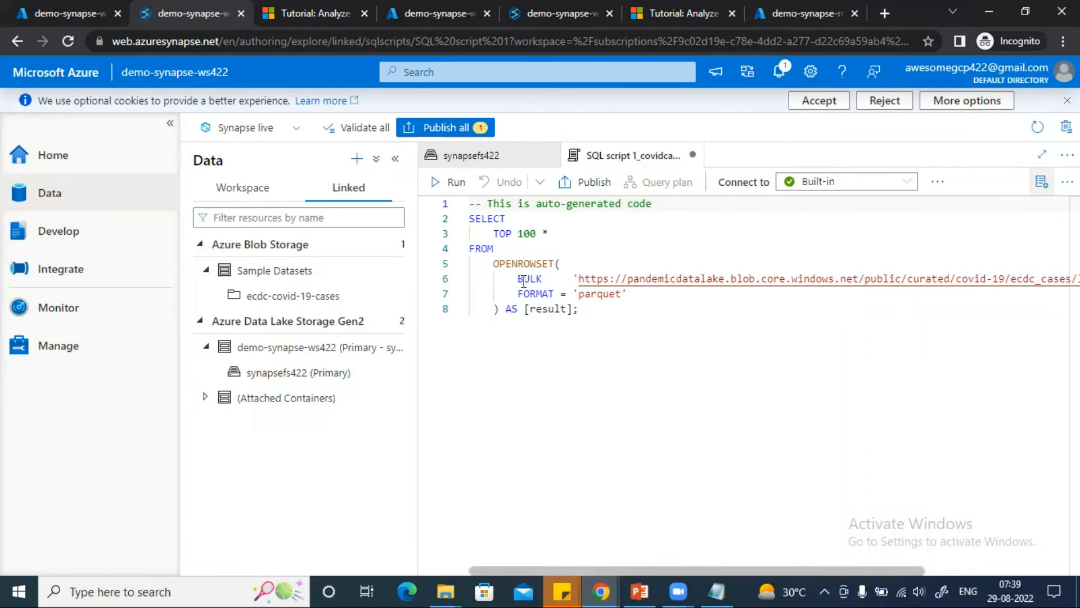
Step: Run the Covid cases script on the Built-in serverless SQL pool and view the resulting rows
click(822, 182)
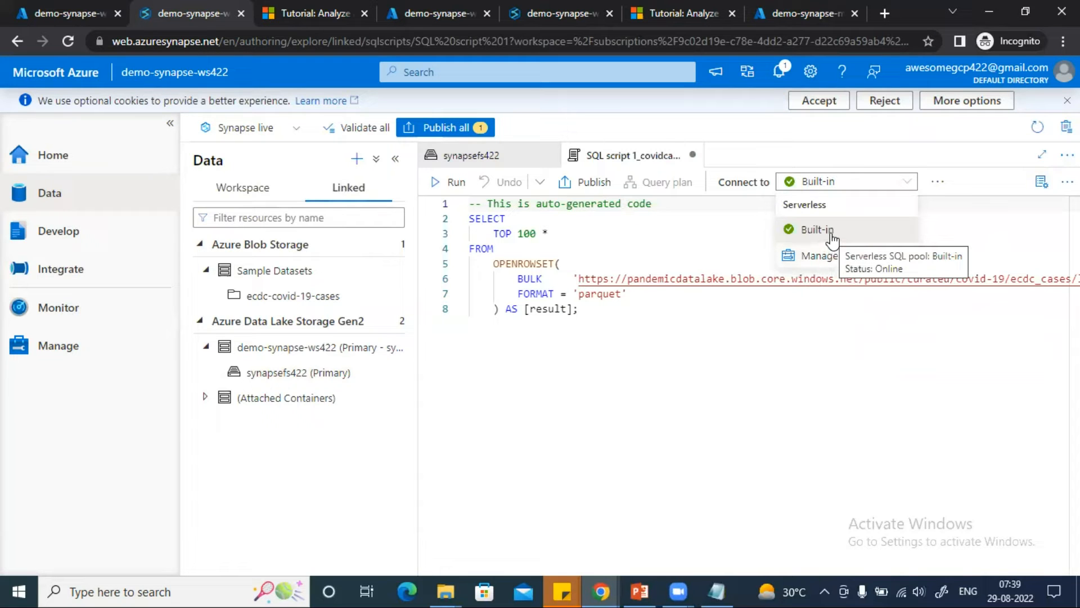
click(830, 235)
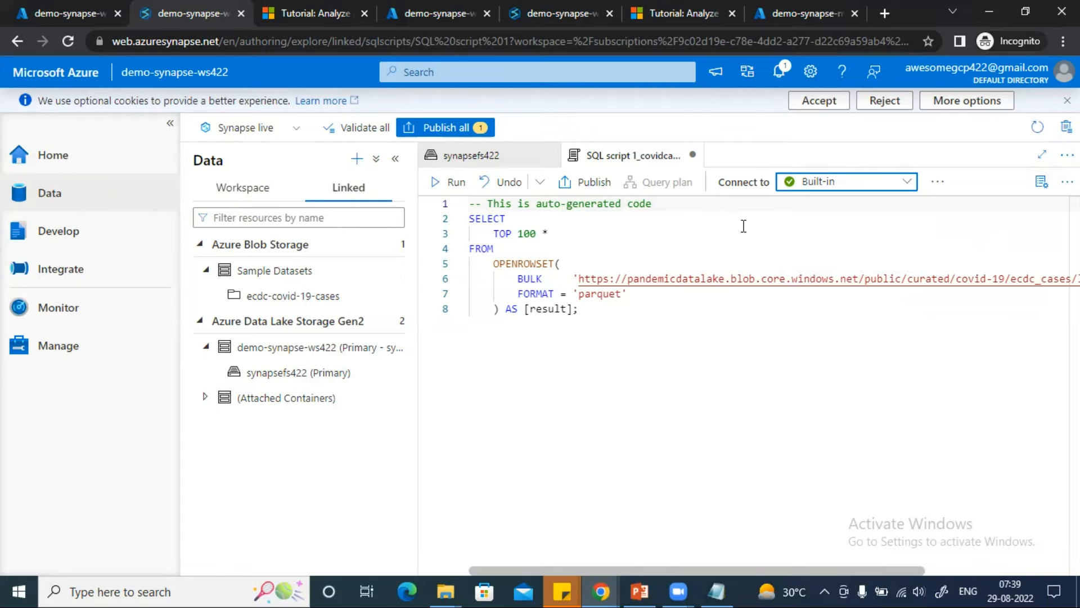
click(446, 182)
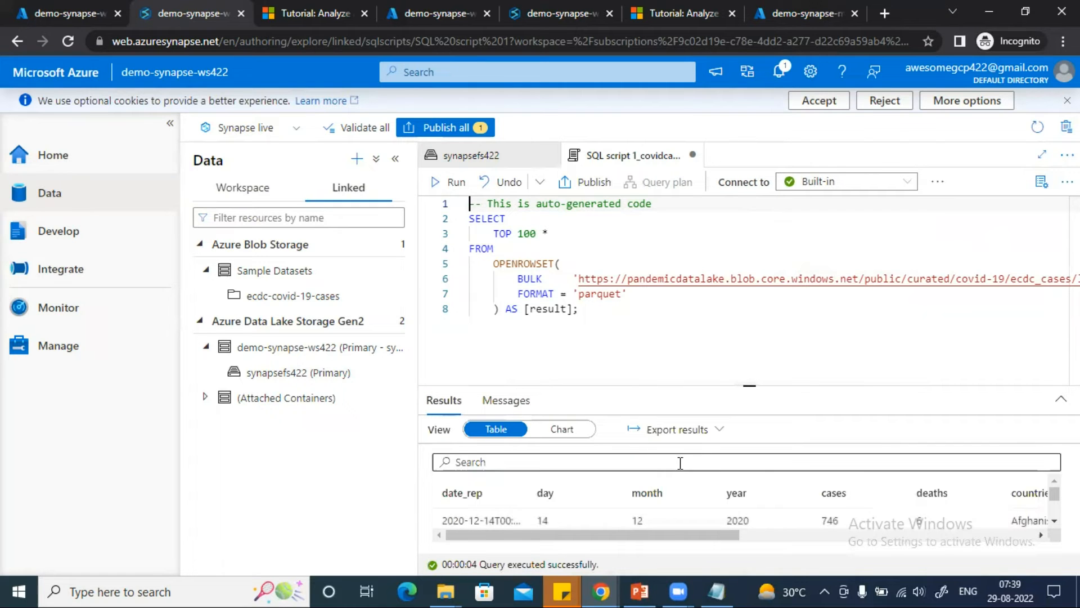
drag(677, 536, 574, 506)
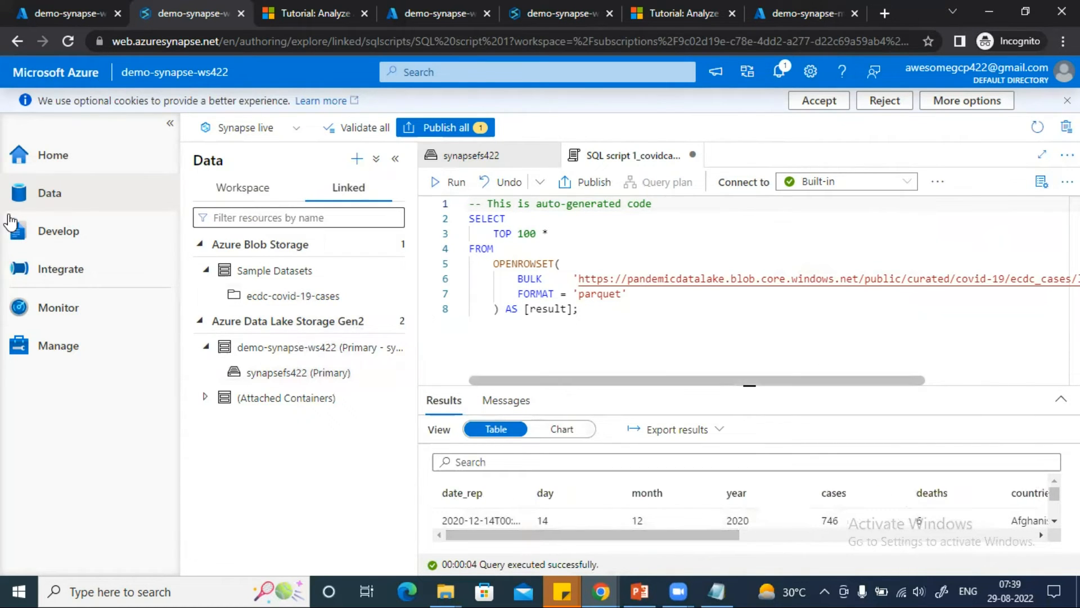
Step: View the SQL scripts in the Develop hub and the resource types that can be added, without adding one
click(93, 245)
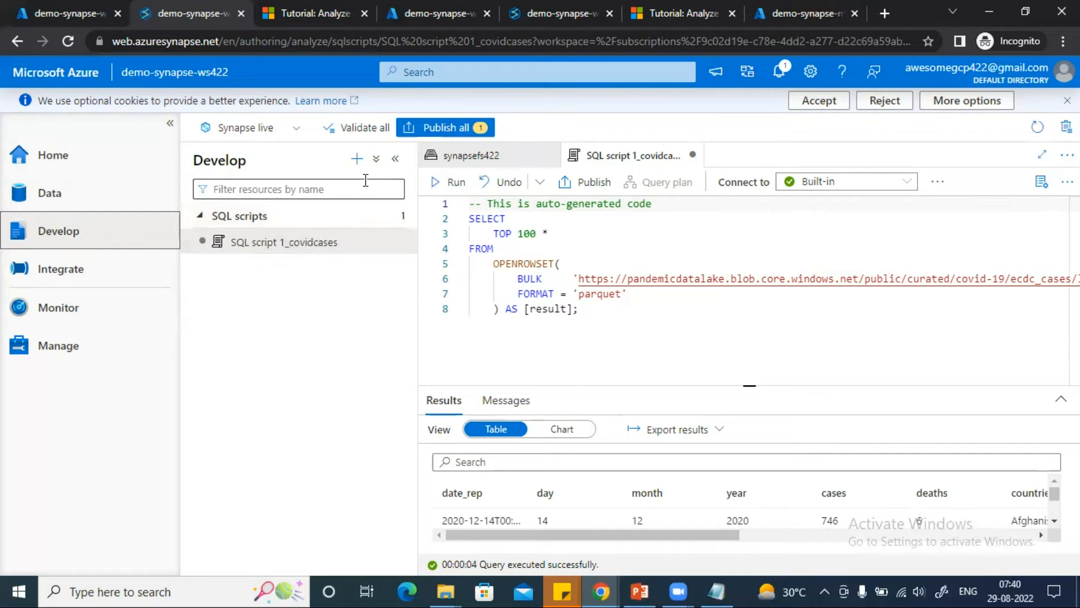
click(358, 160)
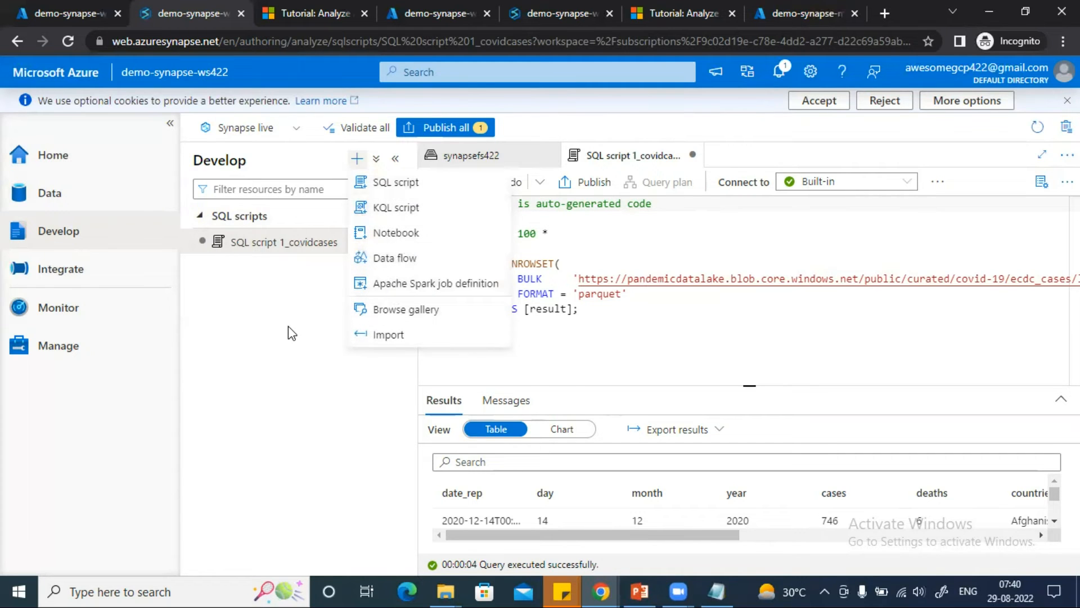
key(Escape)
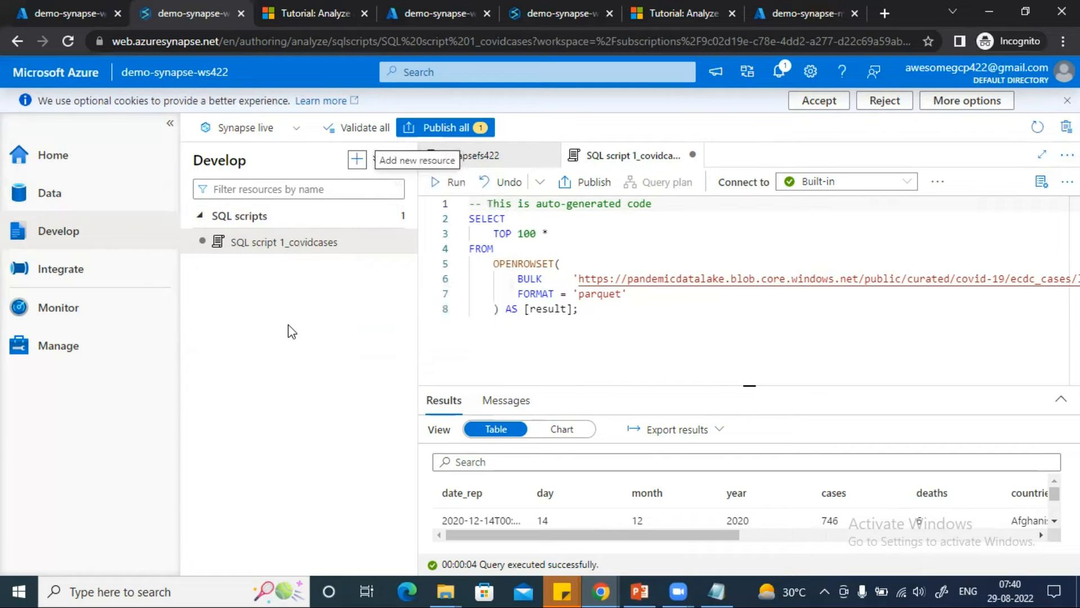
Step: Create a new pipeline in the Integrate hub and hide its Properties pane
click(112, 270)
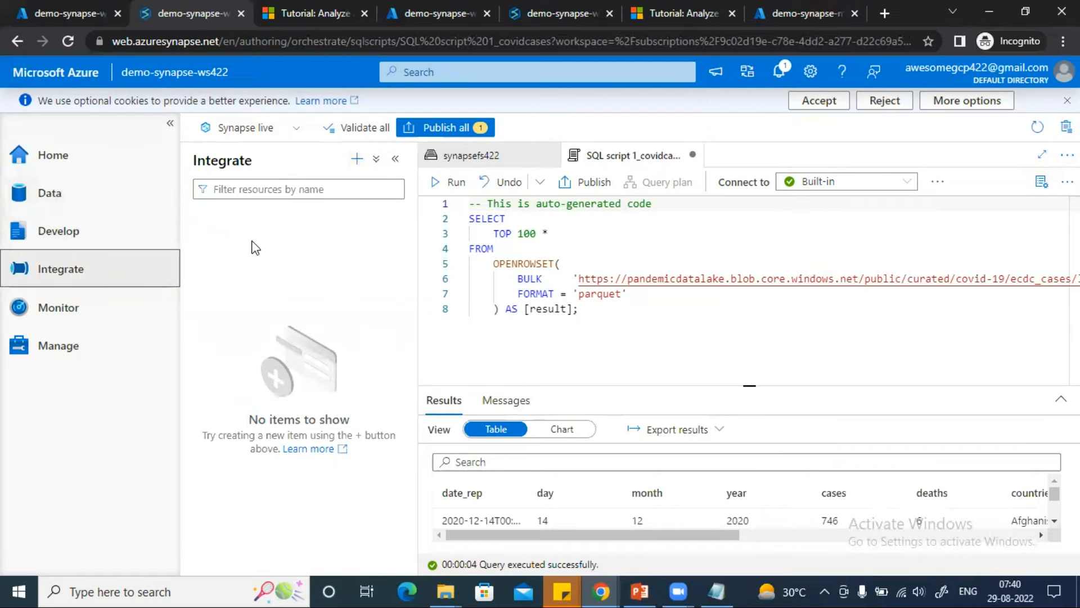
click(357, 159)
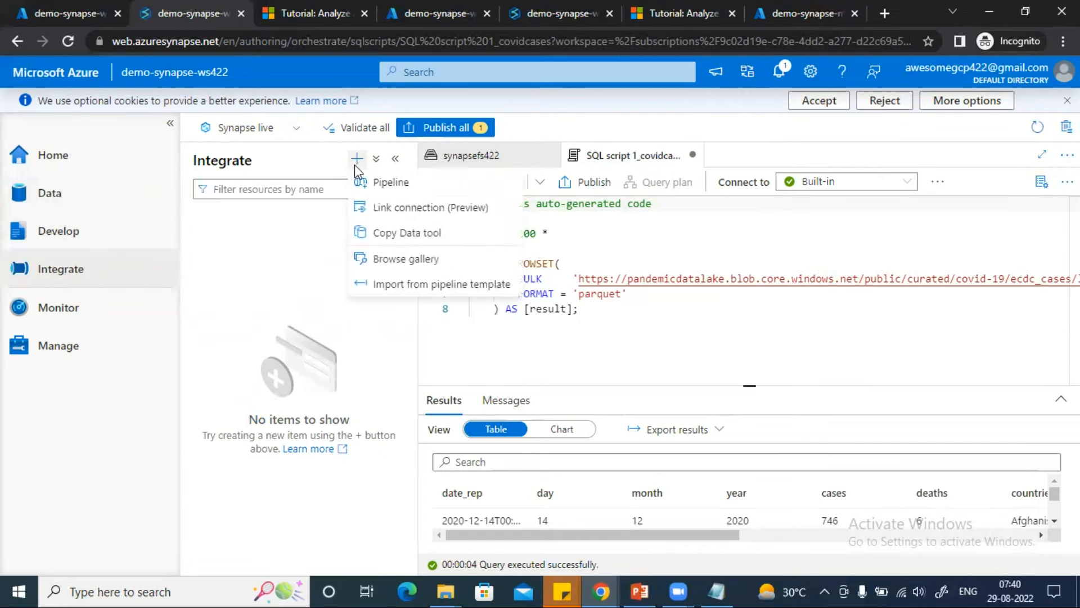
click(400, 183)
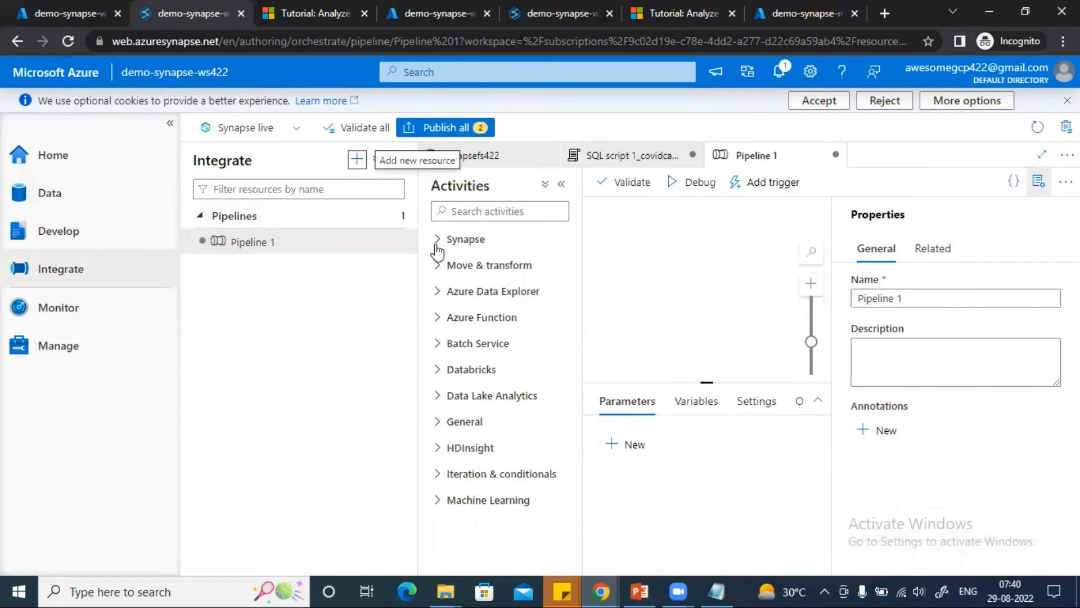
click(1040, 183)
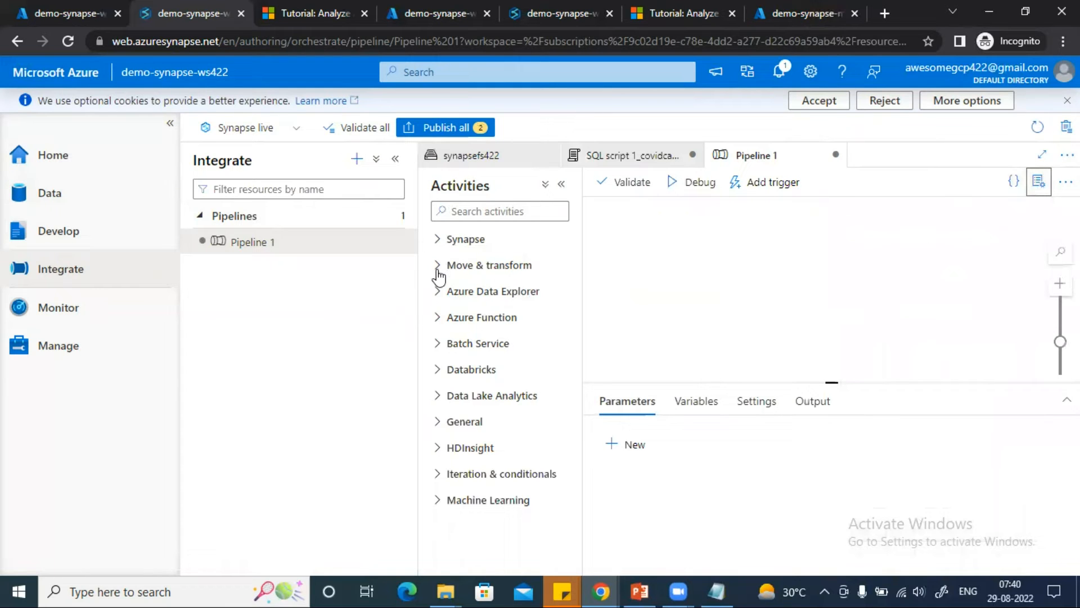
Step: Add a Copy data activity and a Databricks Notebook activity to Pipeline 1, and connect Copy data1 to Notebook1
click(438, 265)
drag(514, 294, 753, 293)
click(438, 434)
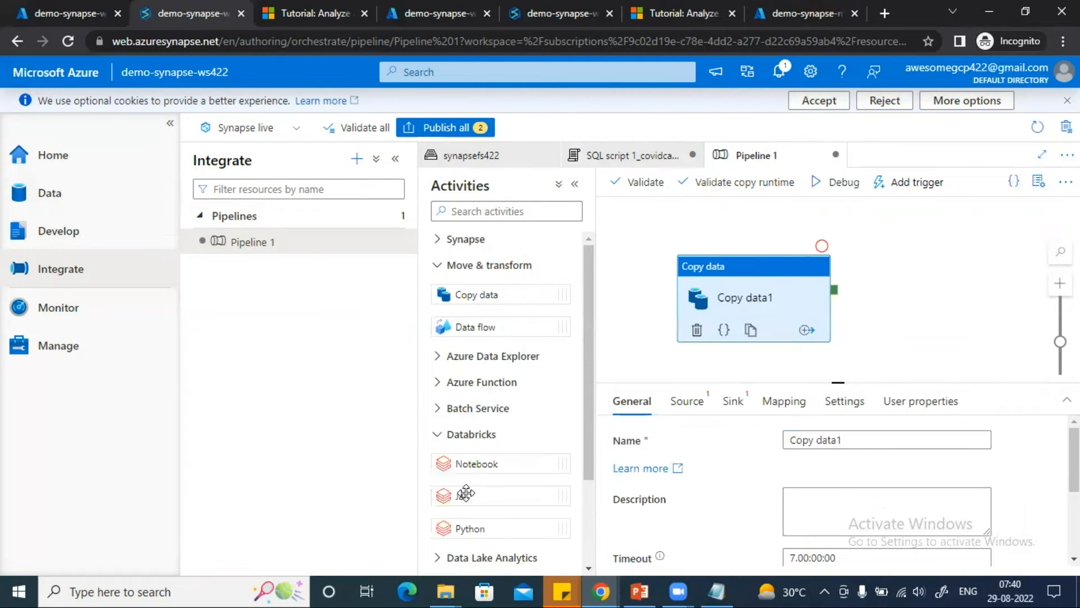
drag(465, 463, 939, 293)
drag(835, 294, 869, 295)
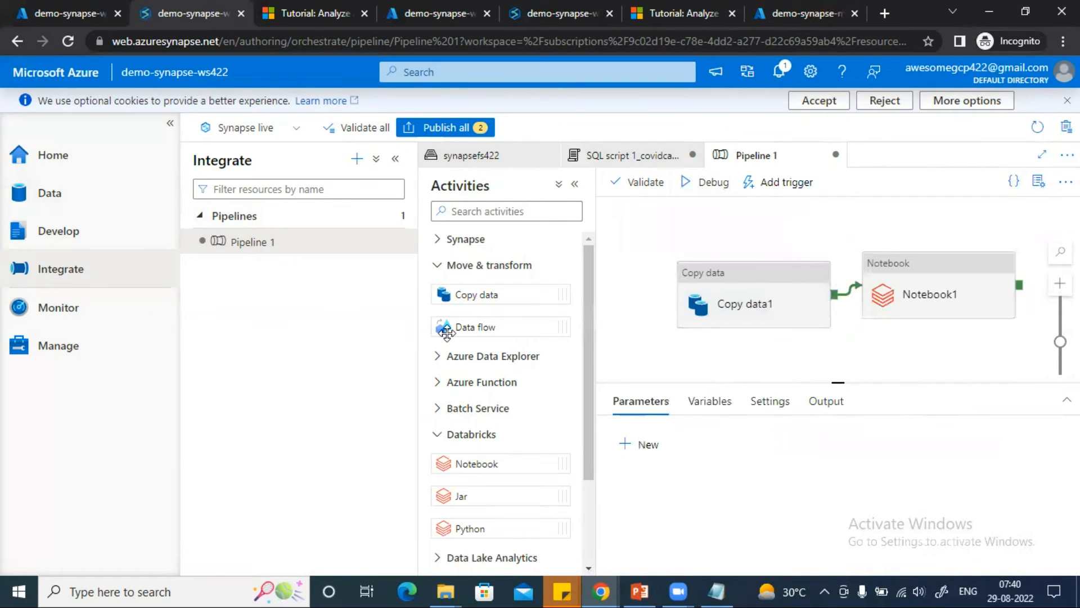
Step: View the resource types that can be added in the Integrate hub, without adding one
click(358, 159)
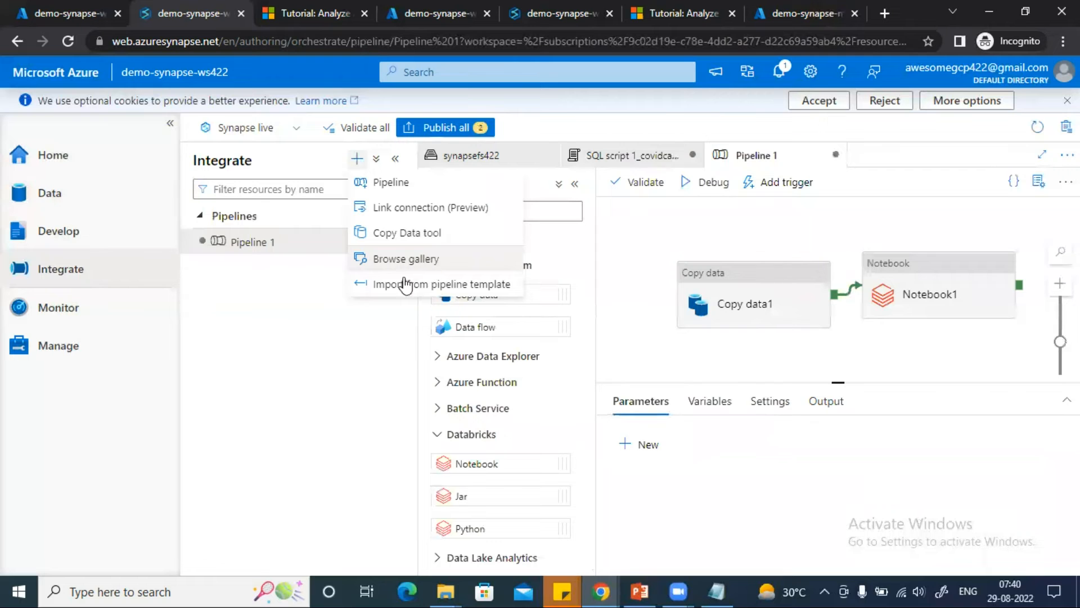
click(289, 163)
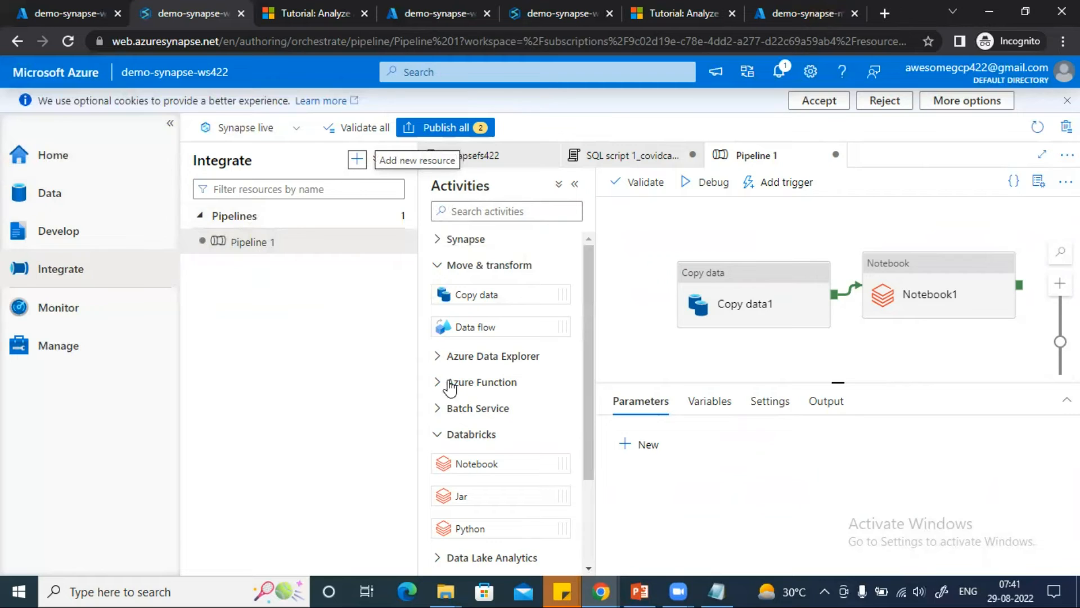
Step: Open the Monitor hub and review the SQL pools and the SQL requests run on the workspace
click(62, 315)
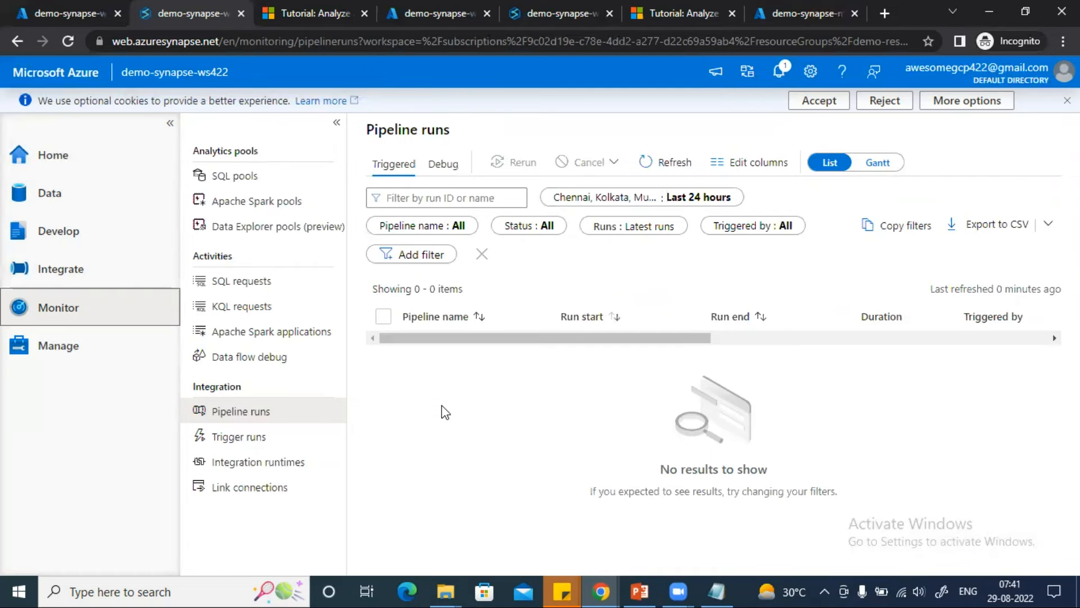
click(237, 179)
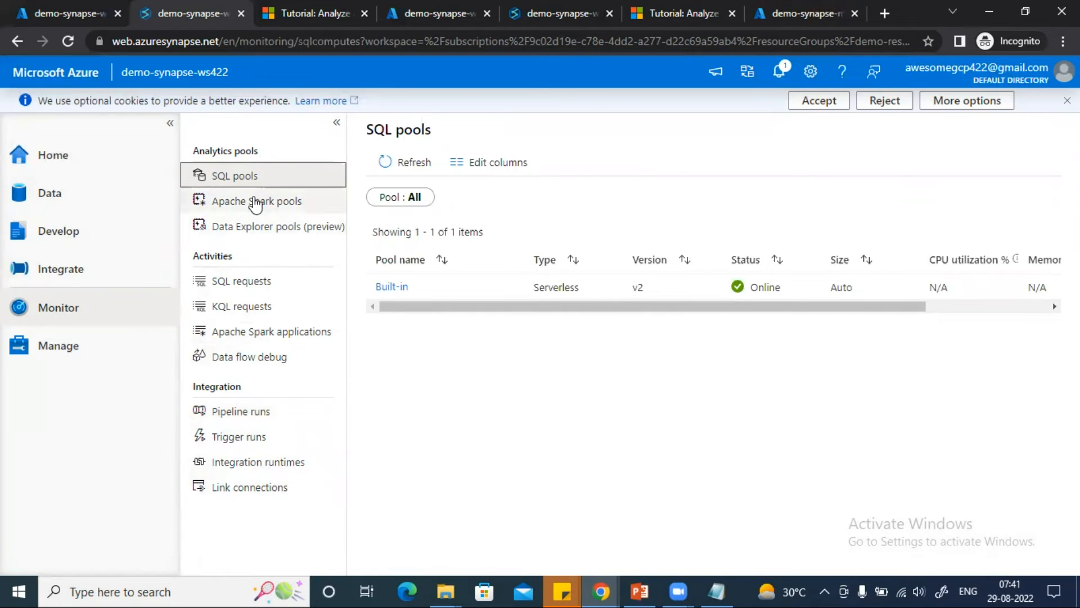
click(247, 290)
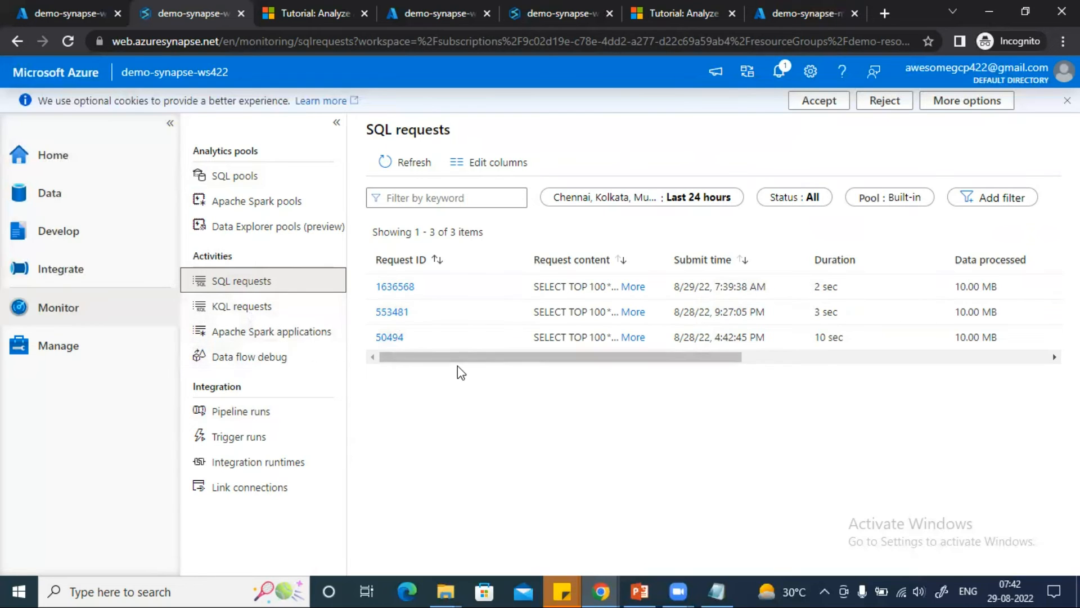
click(270, 177)
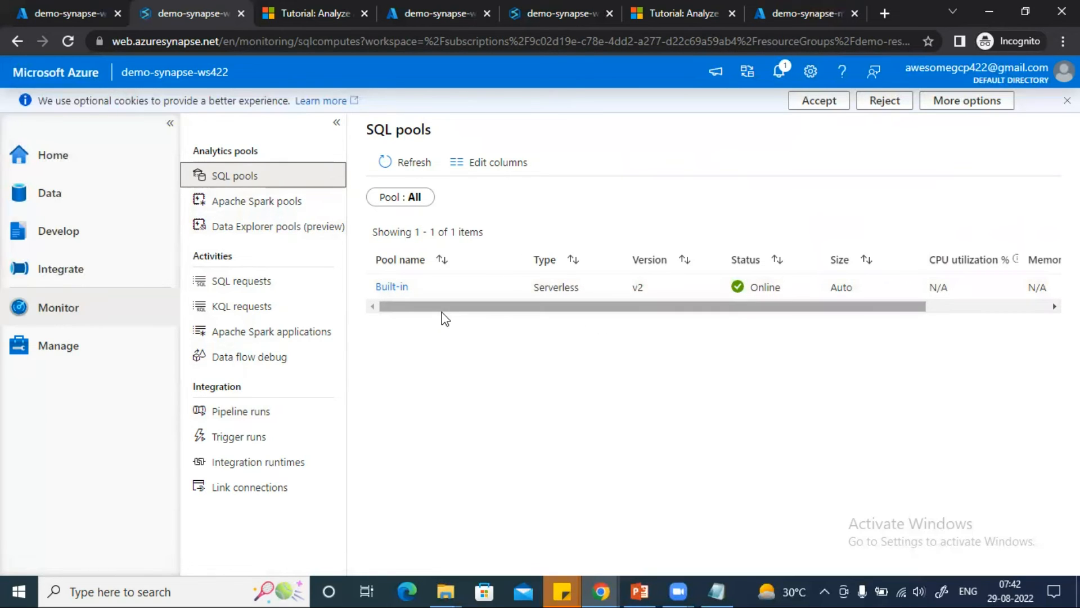
drag(443, 309, 393, 316)
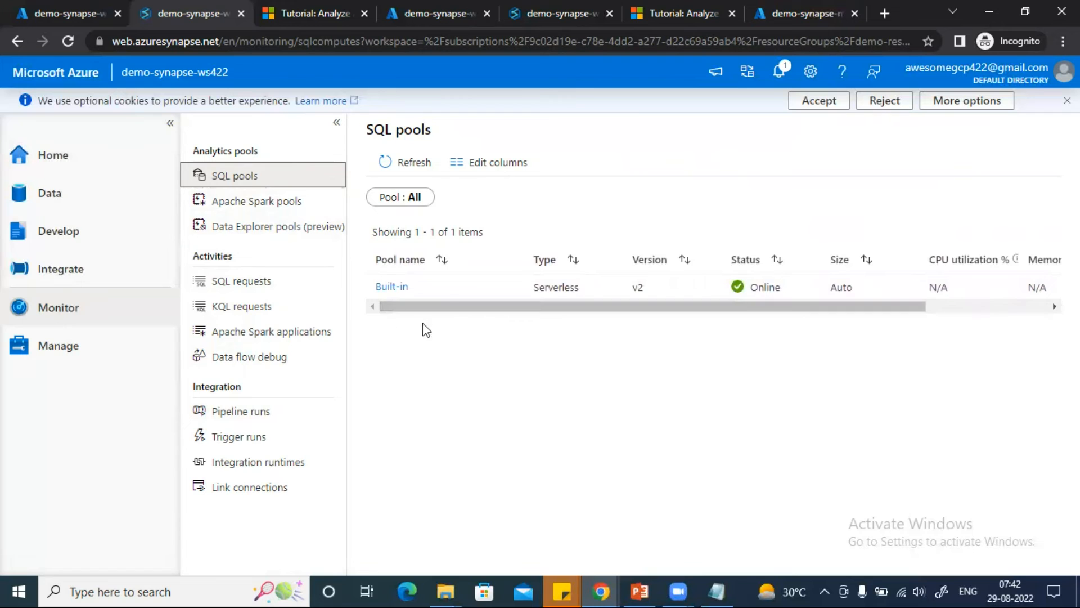
Step: Review the Apache Spark pools, pipeline runs, trigger runs and integration runtimes in the Monitor hub
click(267, 202)
click(259, 416)
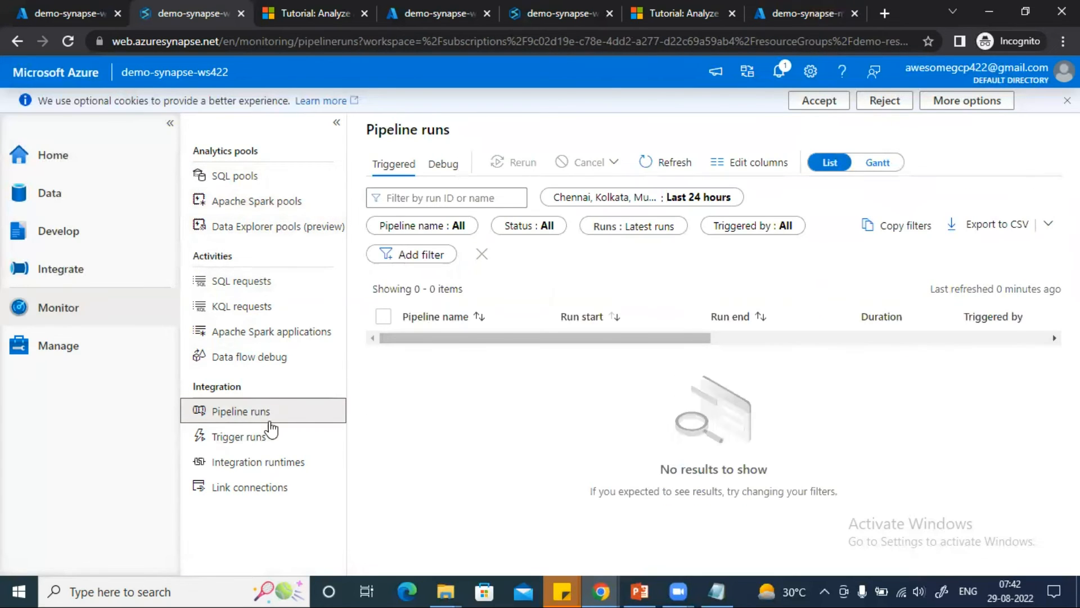
click(240, 437)
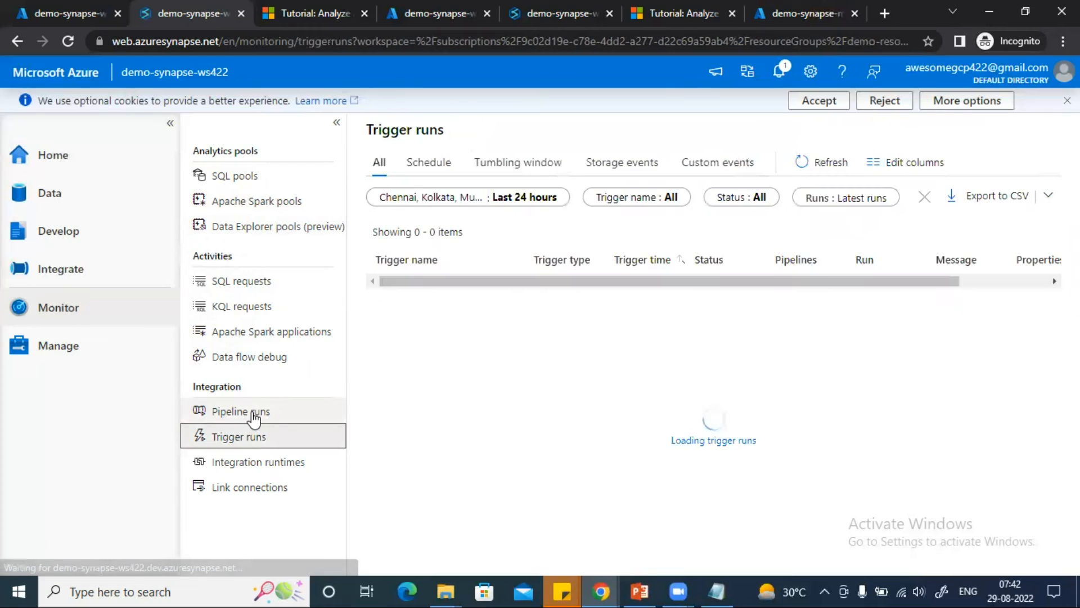
click(259, 463)
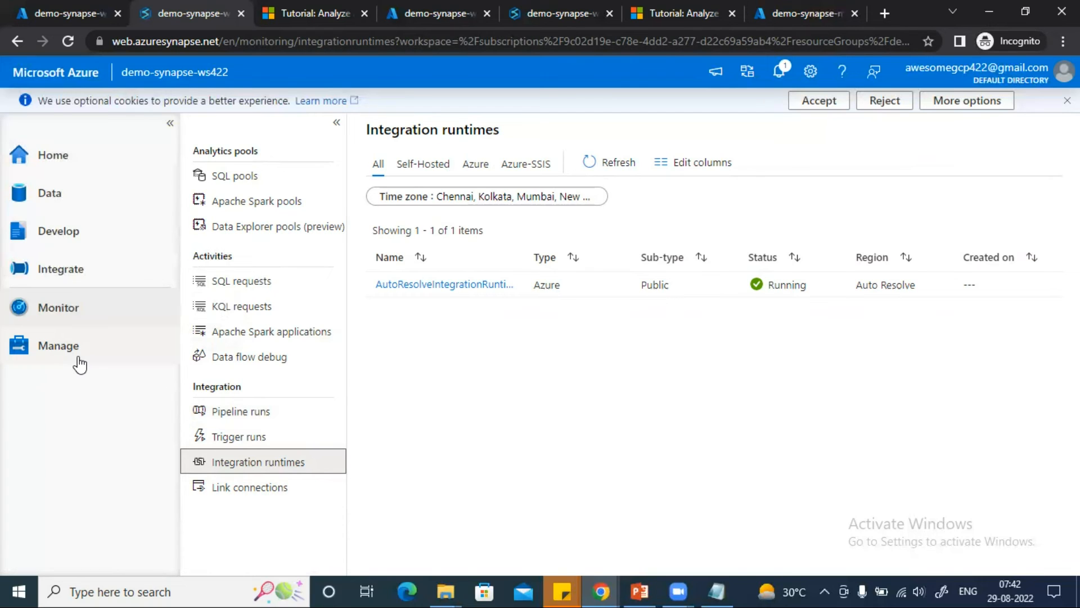
Step: Open the Manage hub and look through its management options, including the SQL pools, integration runtimes and triggers
click(59, 350)
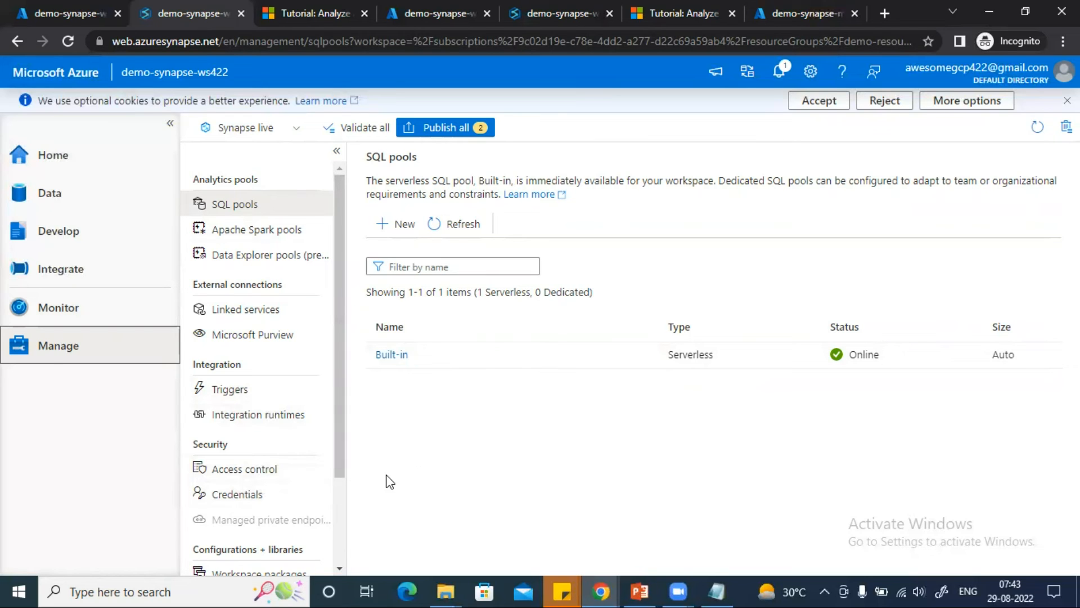
scroll(274, 428, down, 2)
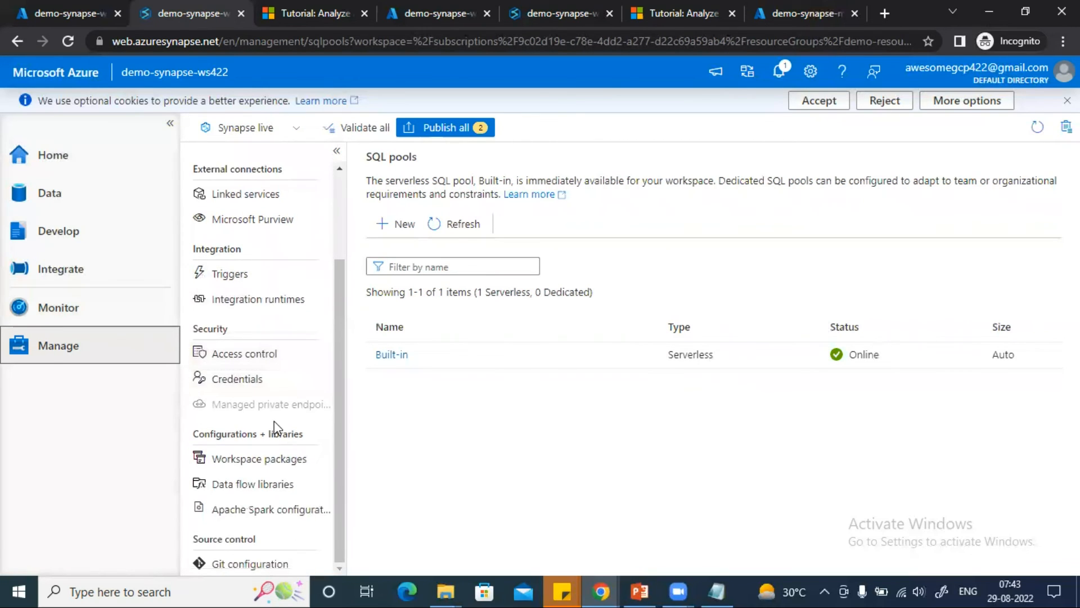
scroll(275, 428, up, 2)
click(259, 414)
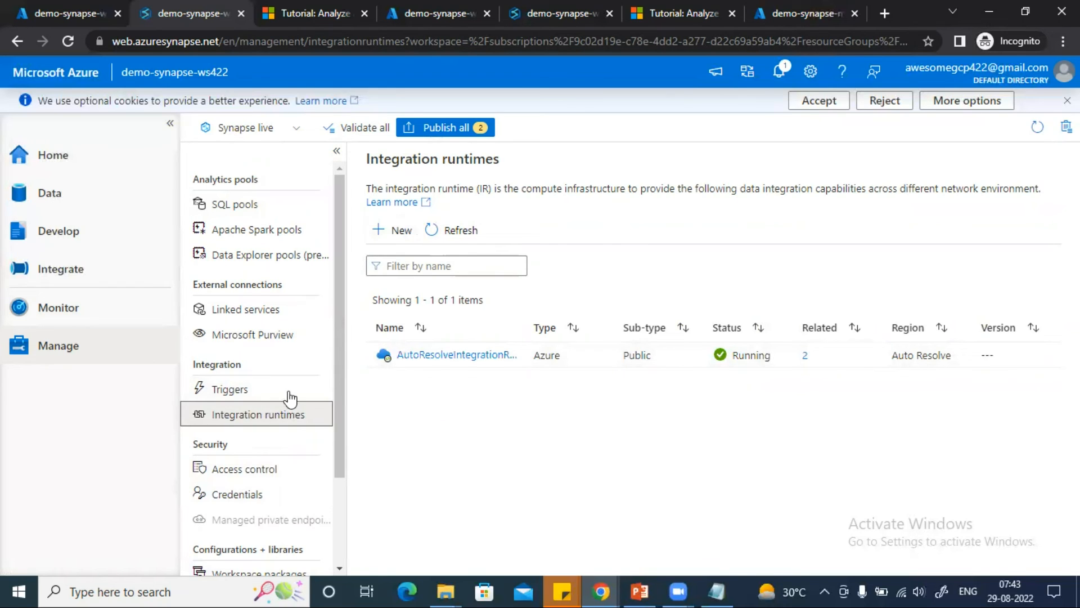
click(264, 391)
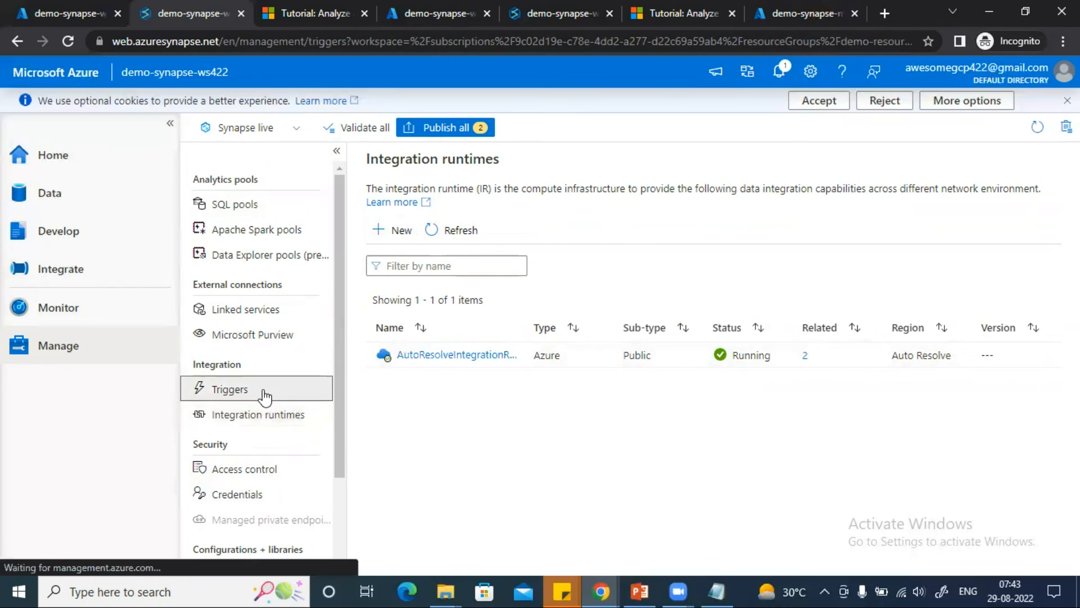
Step: Review the linked services, access control role assignments and Git configuration in the Manage hub
click(265, 325)
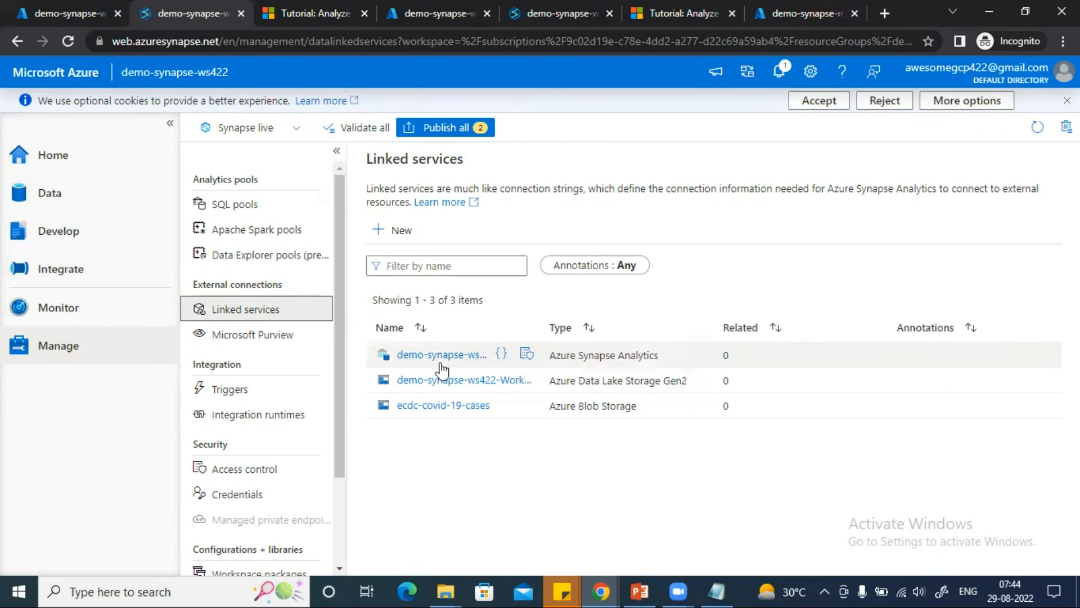
scroll(278, 431, down, 3)
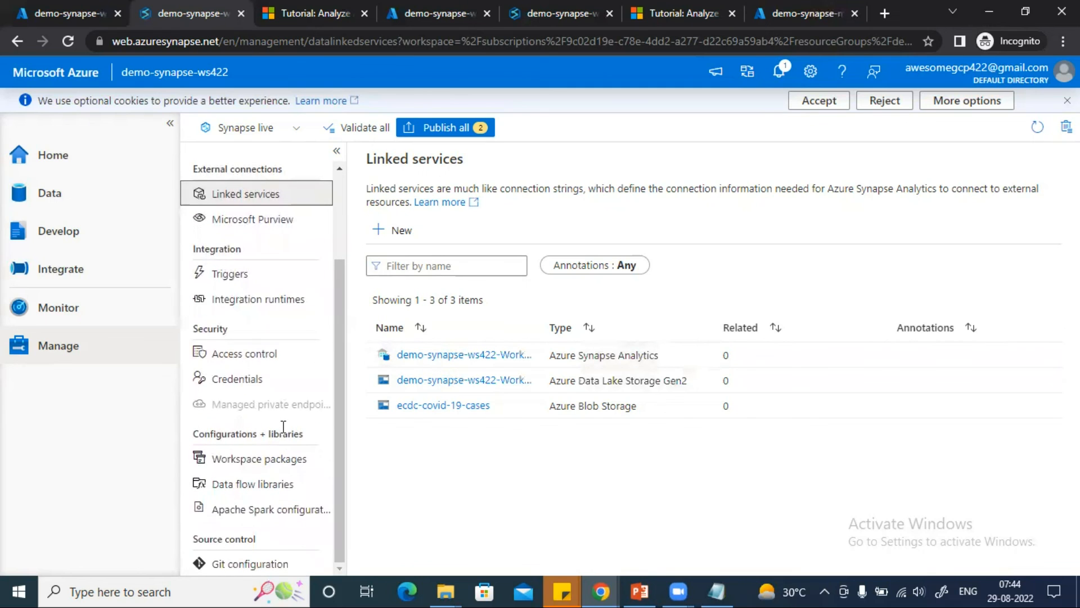
click(263, 363)
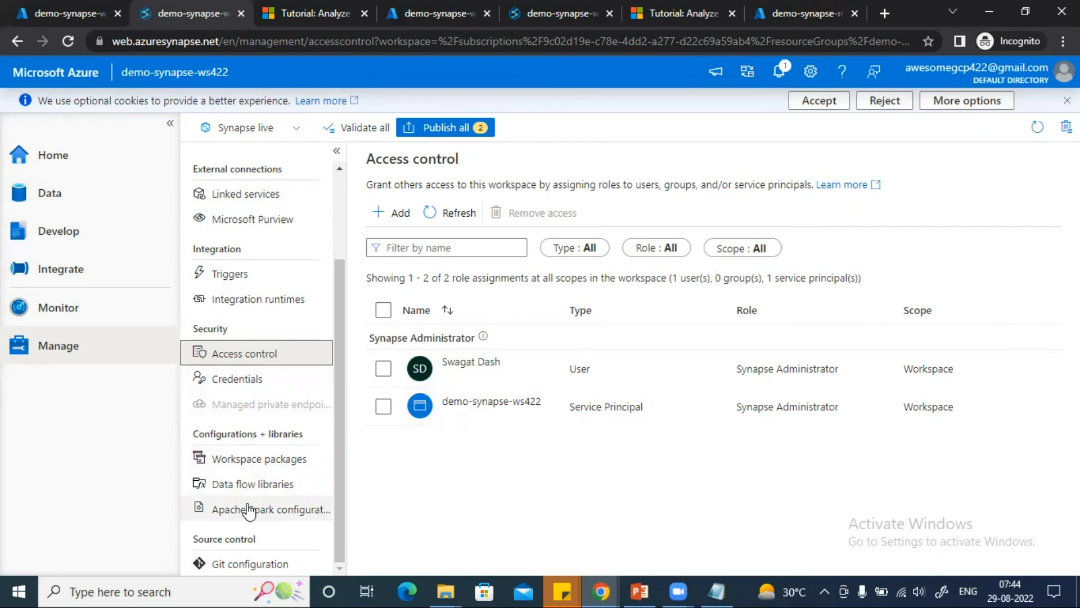
click(216, 562)
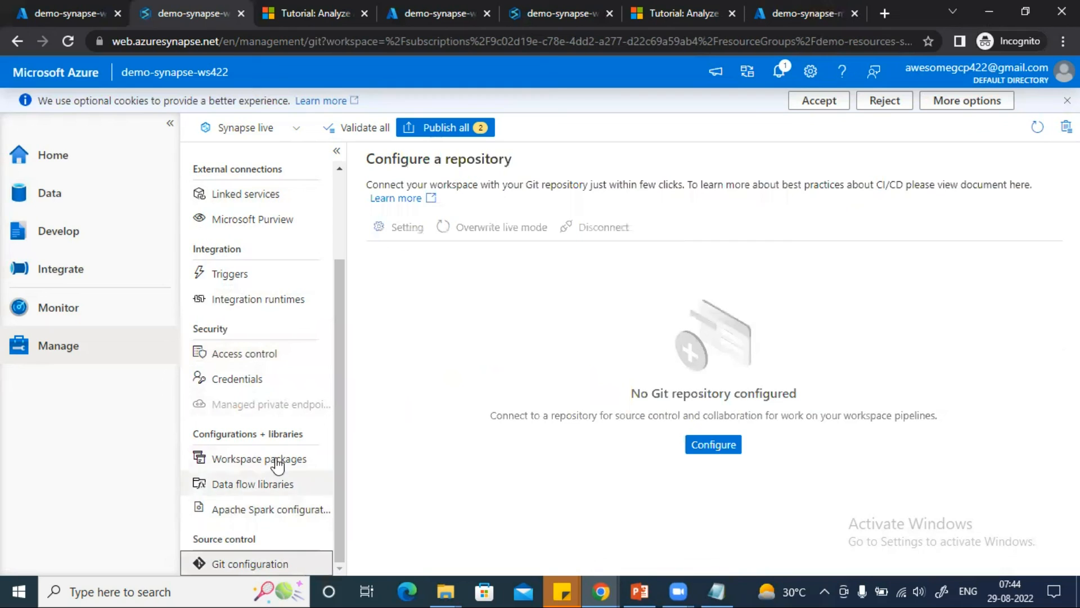